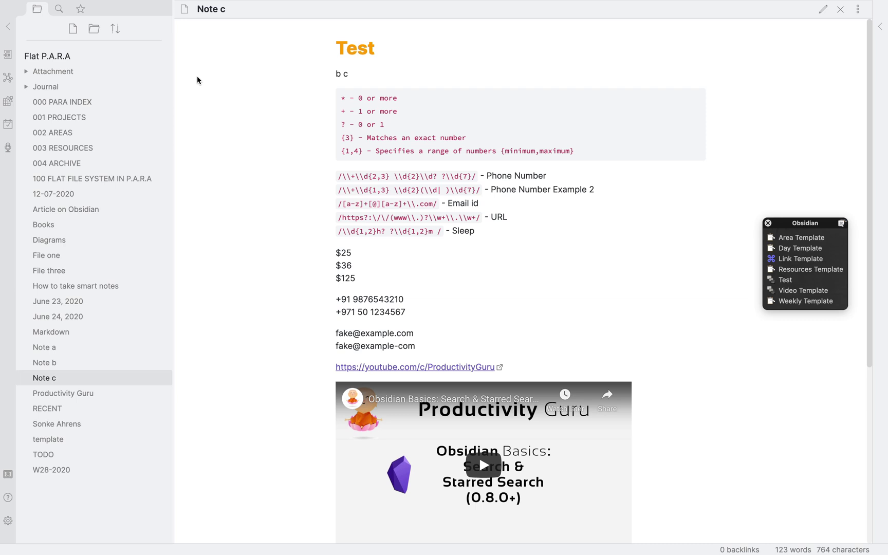
Run the saved unchecked-task search from the Starred list.
left_click(60, 9)
left_click(80, 10)
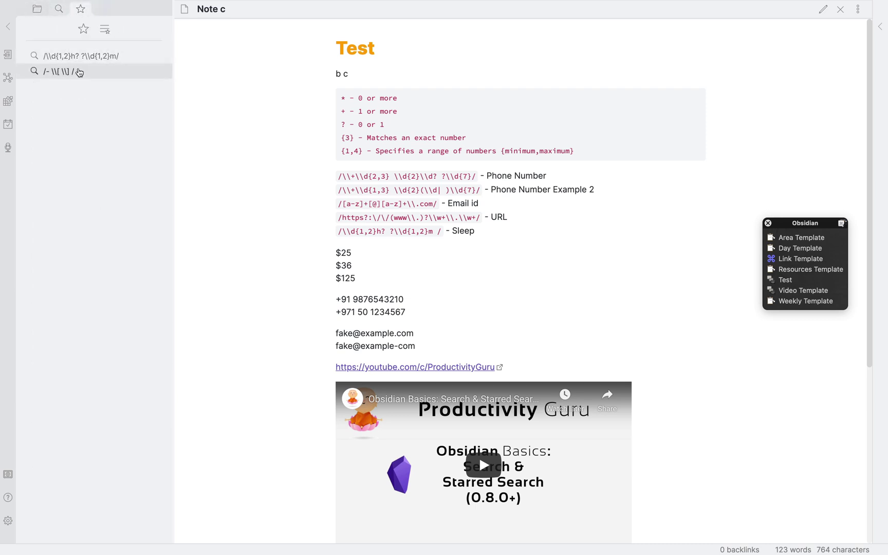
left_click(69, 72)
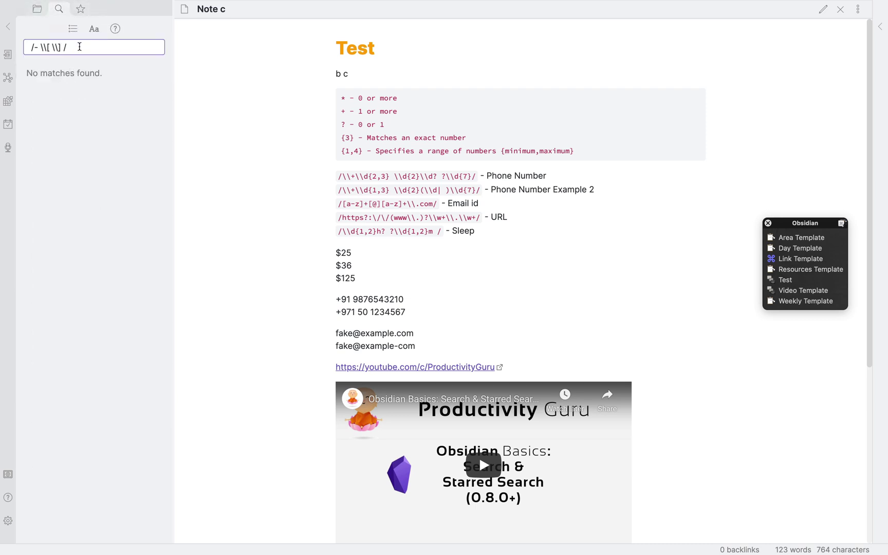
Replace the query with the regex /- \[ \] / for unchecked tasks.
left_click_drag(69, 48, 23, 48)
type("//")
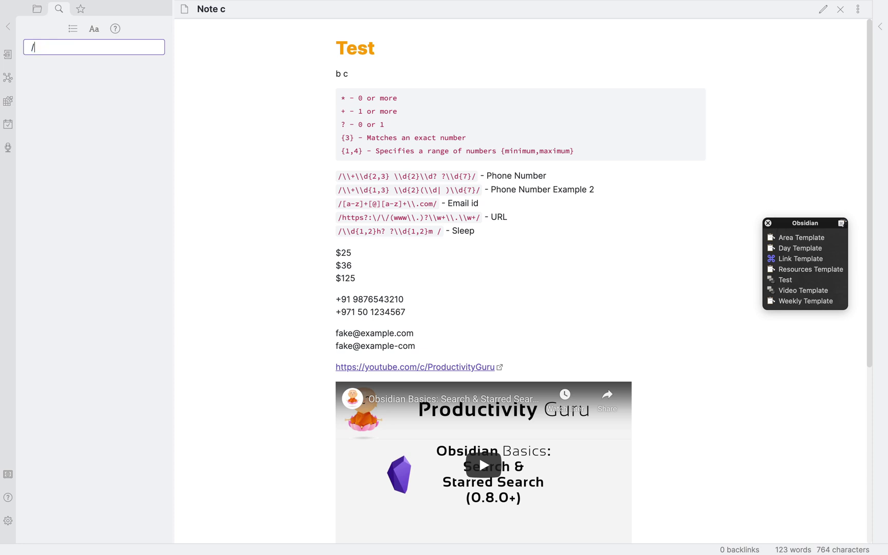
key("Left")
type("- \\[")
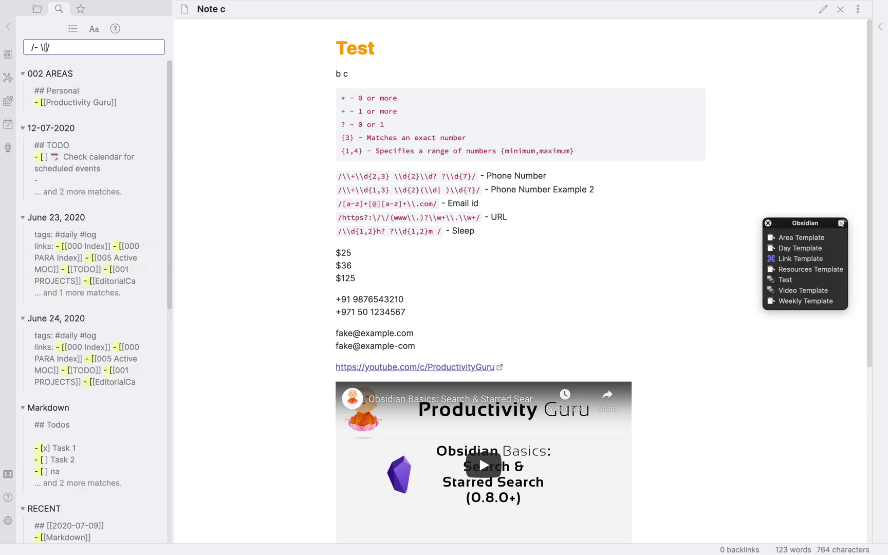
type(" ]")
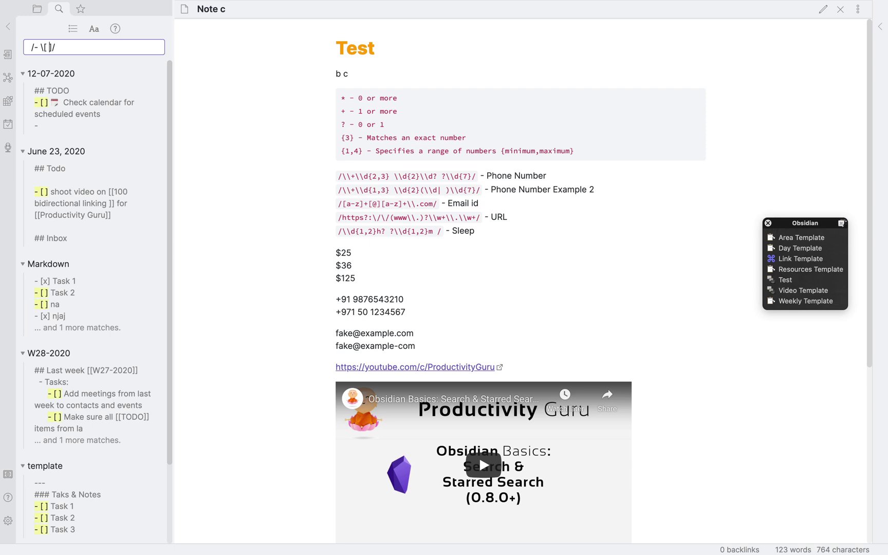
type("\\")
key("Right")
scroll(116, 190, "down", 4)
scroll(117, 190, "up", 4)
Change the regex to /- \[[xX ]\] / and review the checked and unchecked task matches.
left_click(46, 48)
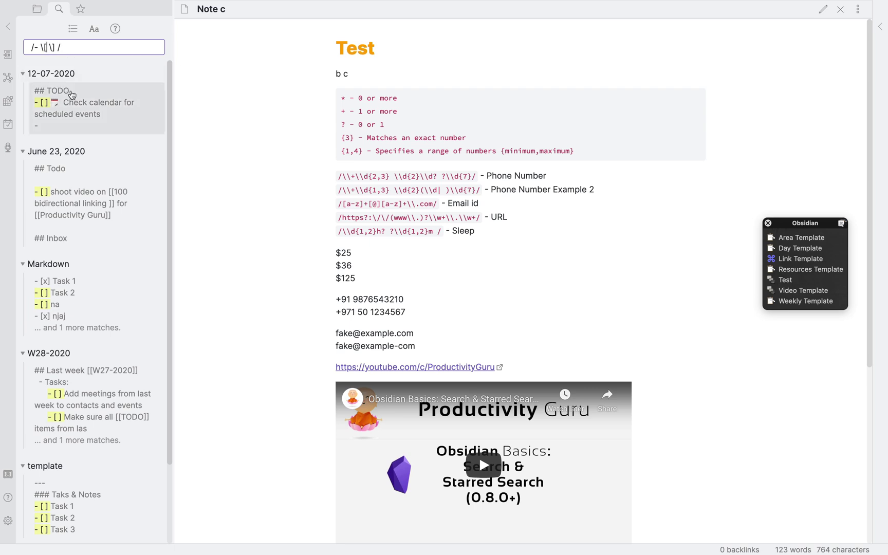
type("\\[[xX")
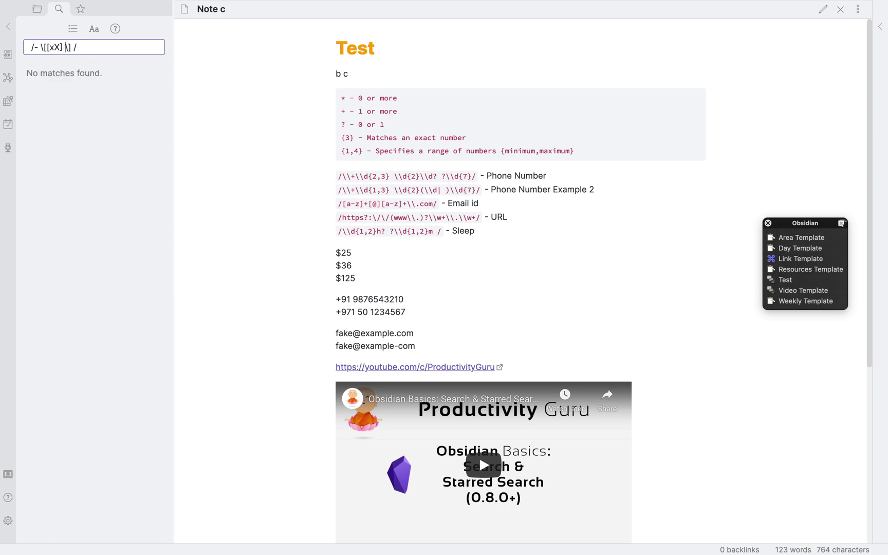
key("BackSpace")
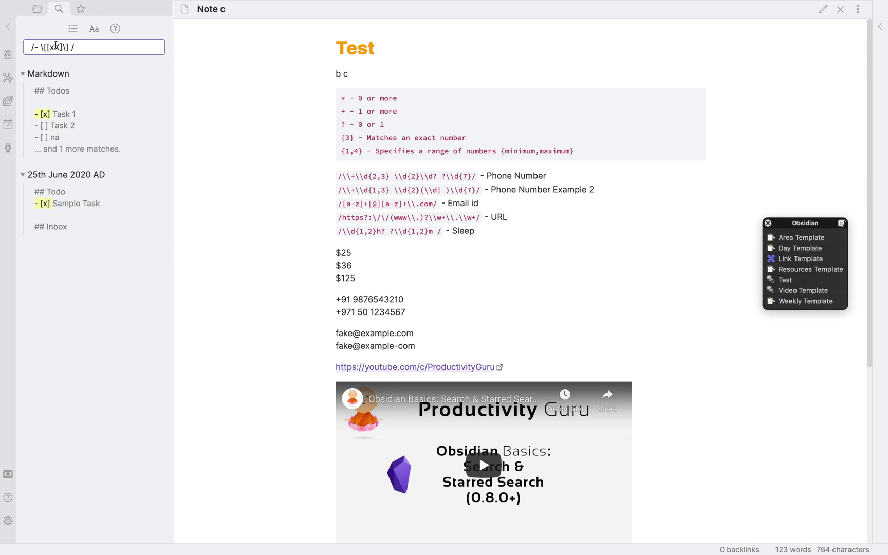
left_click(58, 47)
type("X")
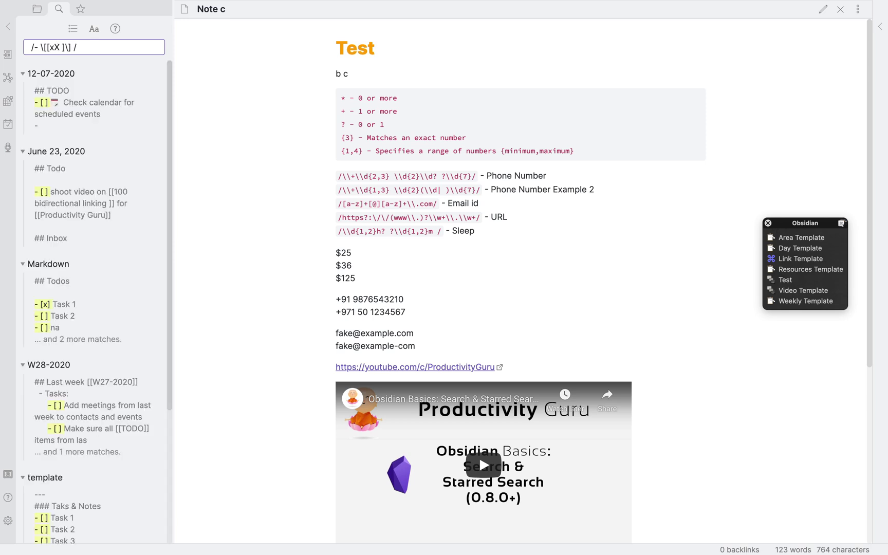
scroll(87, 252, "down", 5)
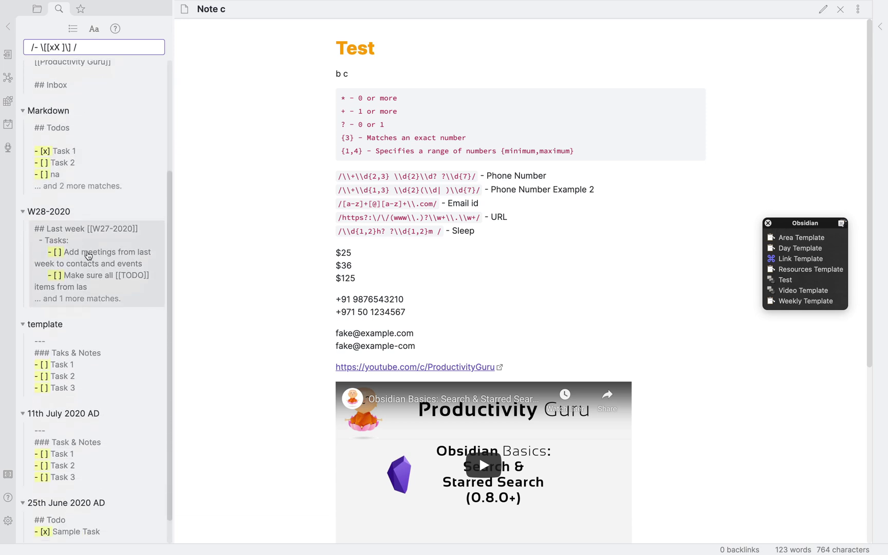
scroll(95, 490, "down", 1)
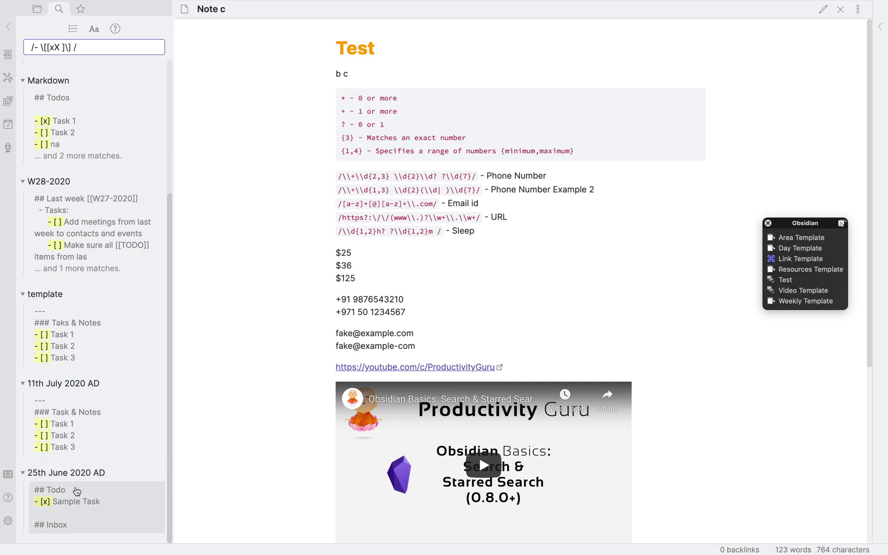
scroll(97, 283, "up", 6)
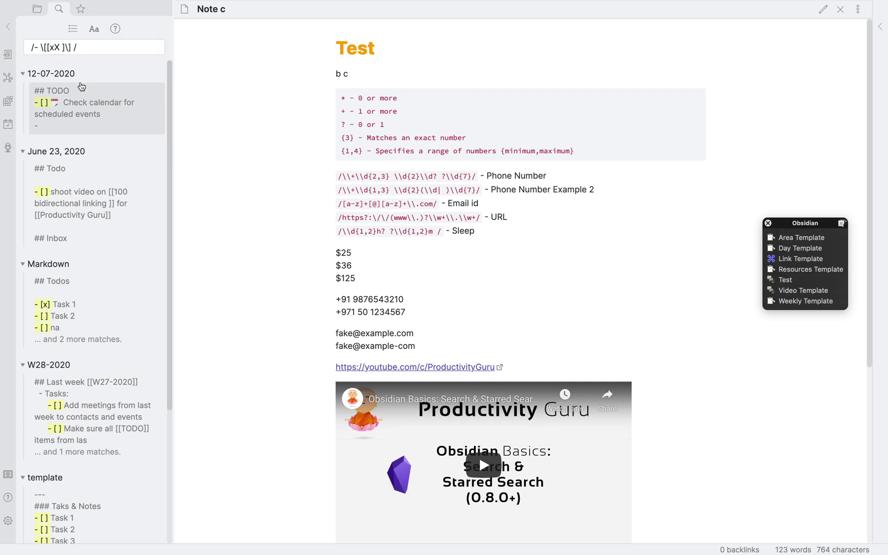
Build the query up to /\$\d{1,3}/ to match $25, $36 and $125 in Note c.
triple_click(75, 45)
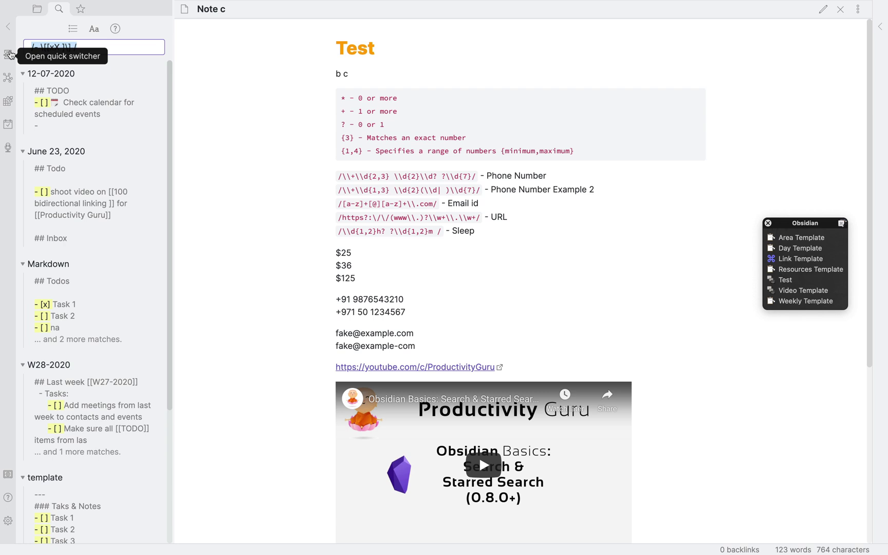
type("//")
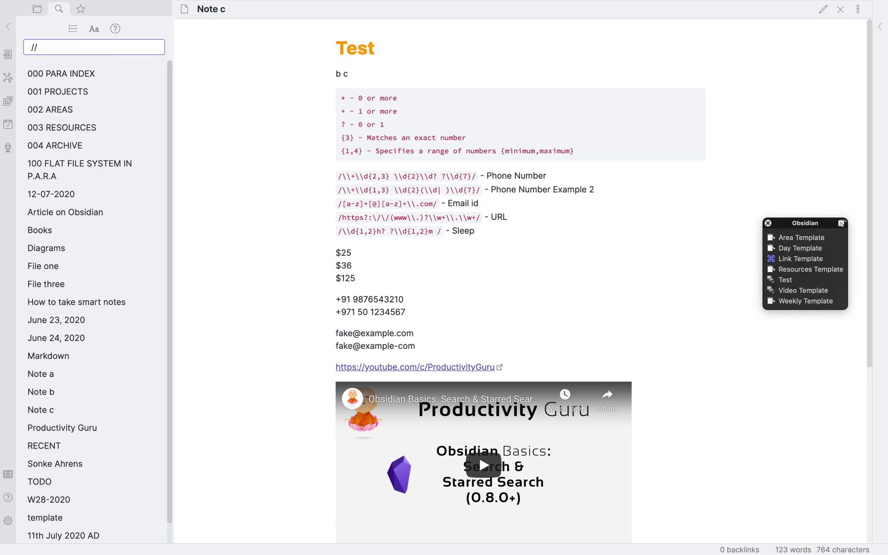
type("\\$")
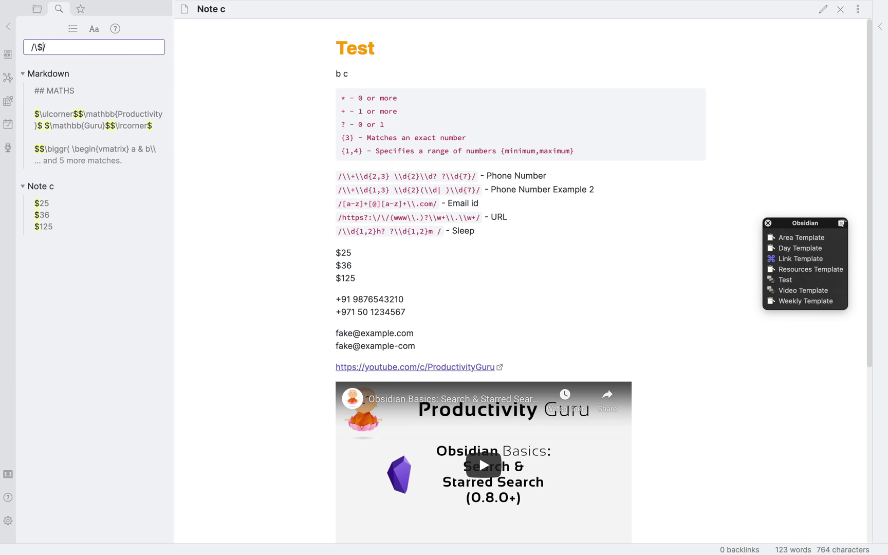
type("\\")
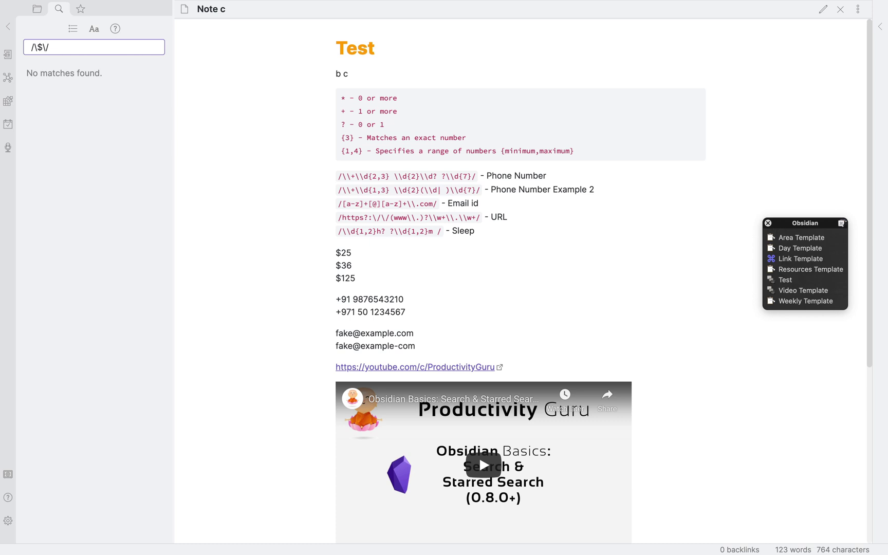
type("d")
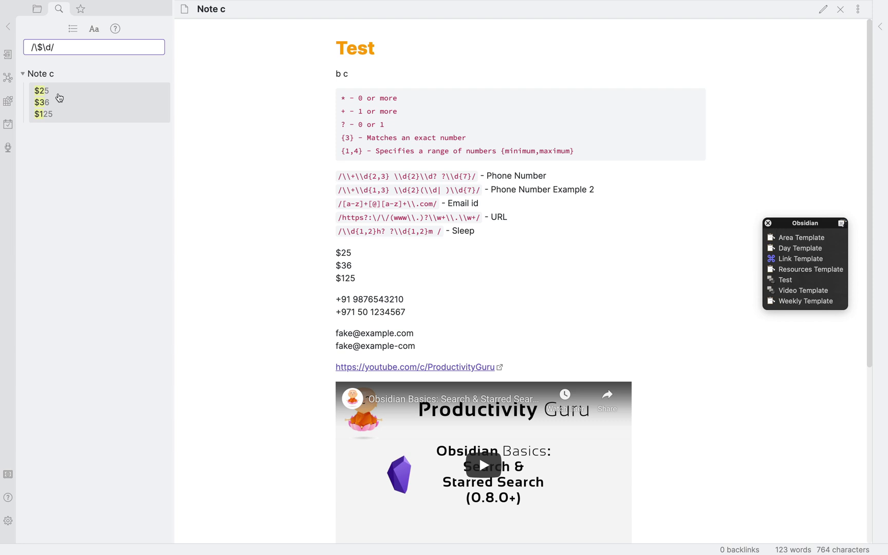
type("{1")
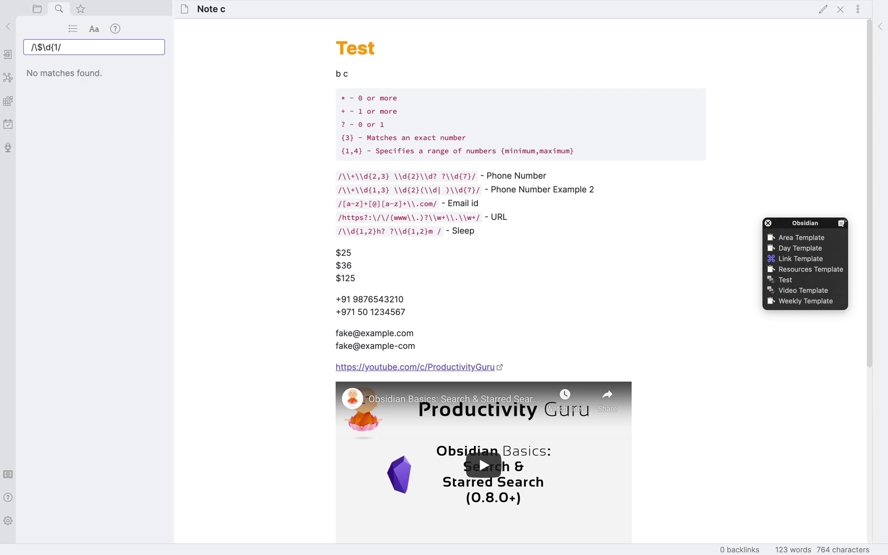
type(",3}")
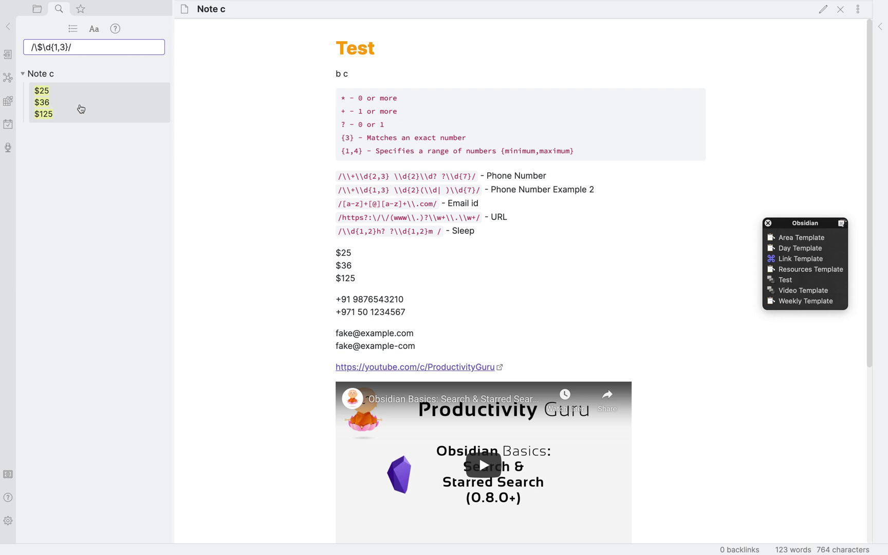
Search with the first phone-number regex copied from the note, reduced to single backslashes.
left_click_drag(337, 176, 476, 175)
key("super+c")
left_click(96, 46)
key("super+a")
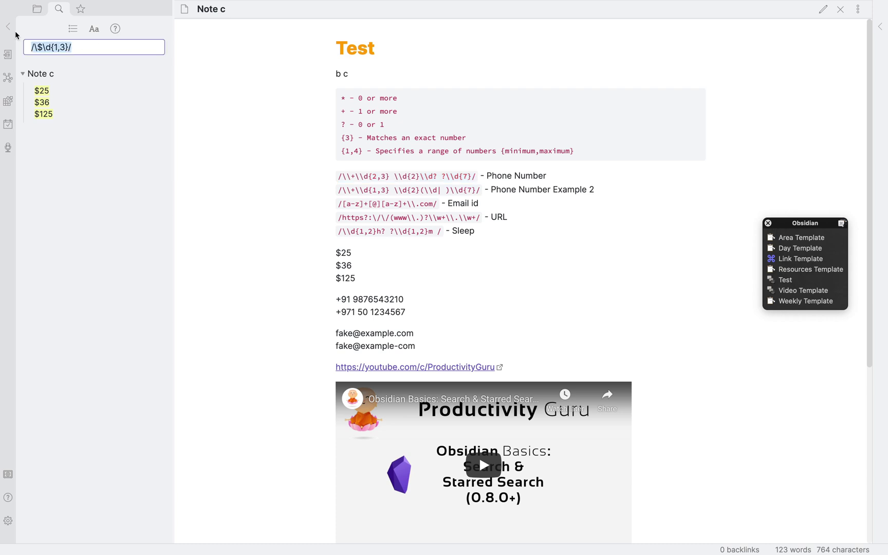
key("super+v")
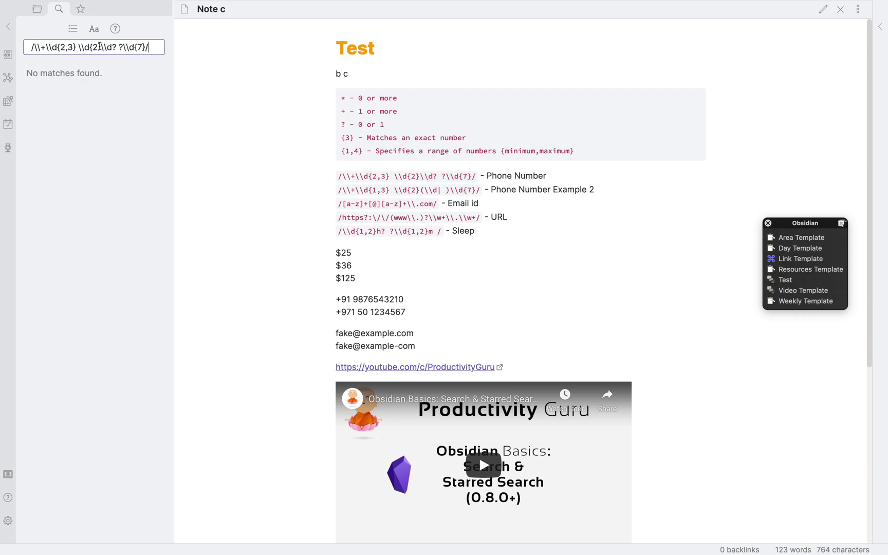
left_click(36, 46)
key("BackSpace")
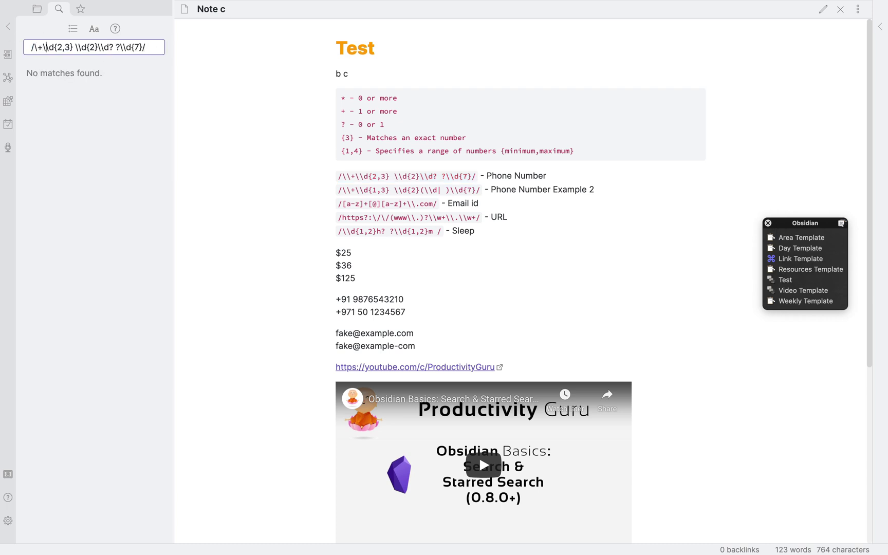
key("Right")
key("Right")
key("Right")
key("BackSpace")
key("Right")
key("Right")
key("Right")
key("Right")
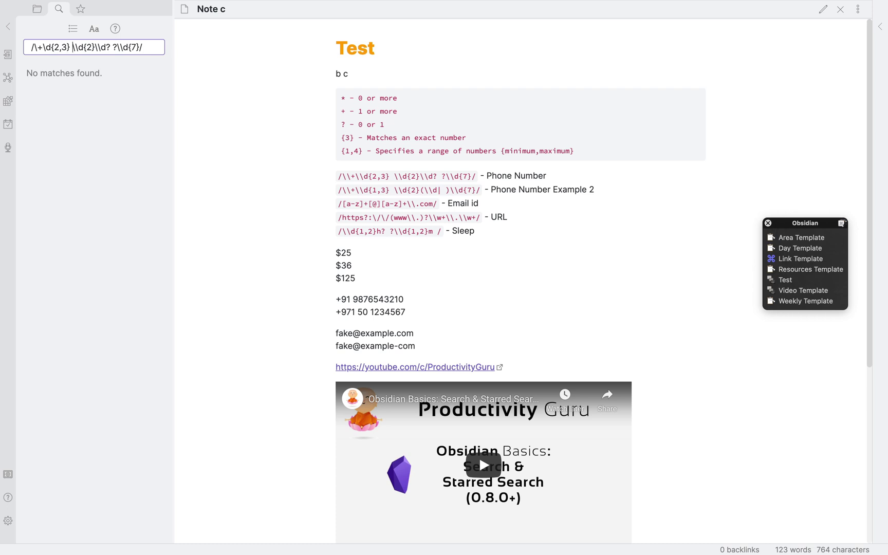
key("Right")
key("BackSpace")
key("BackSpace")
key("Right")
key("Right")
key("Right")
key("Right")
key("Right")
key("Right")
key("BackSpace")
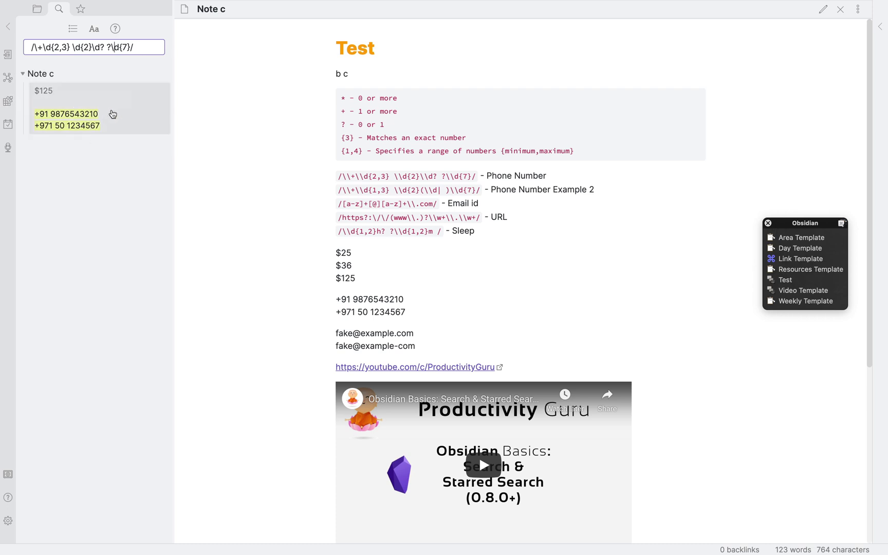
Search with the second phone regex, /\+\d{1,3} \d{2}(\d| )\d{7}/, with its doubled backslashes removed.
left_click_drag(337, 190, 478, 190)
key("super+c")
left_click(150, 43)
key("super+a")
key("super+v")
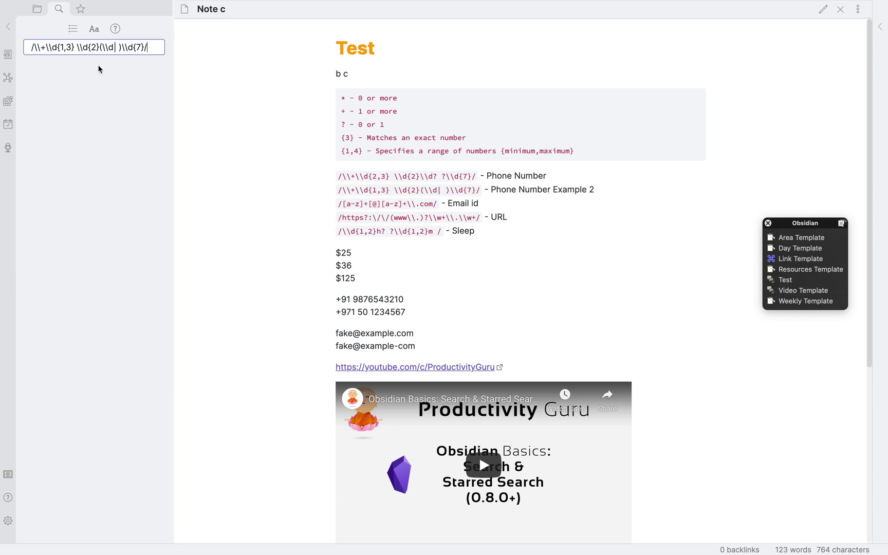
left_click(37, 47)
key("BackSpace")
left_click(49, 48)
key("BackSpace")
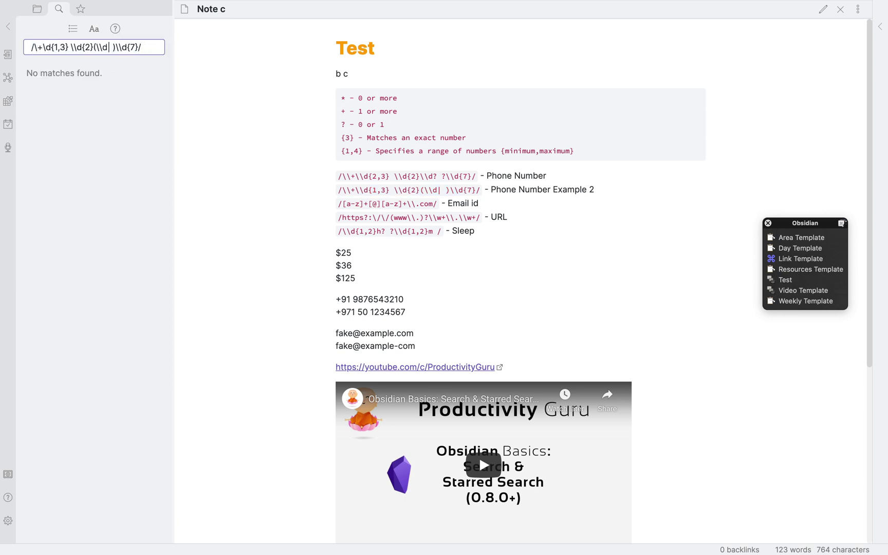
left_click(75, 47)
key("BackSpace")
left_click(95, 47)
key("BackSpace")
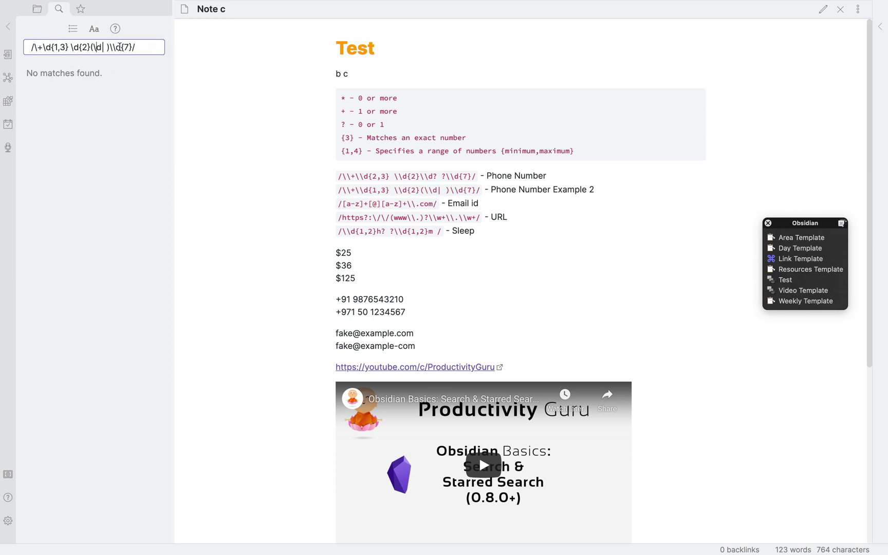
left_click(114, 48)
key("BackSpace")
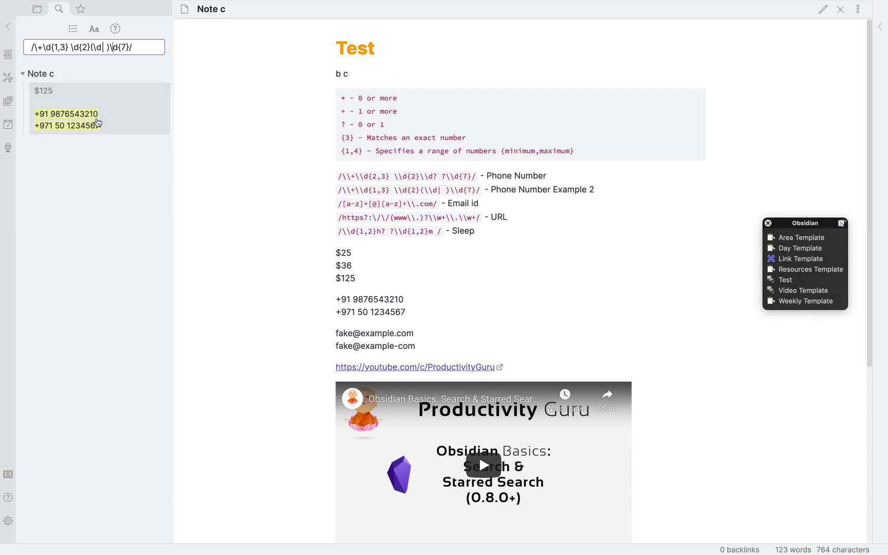
left_click_drag(338, 199, 437, 203)
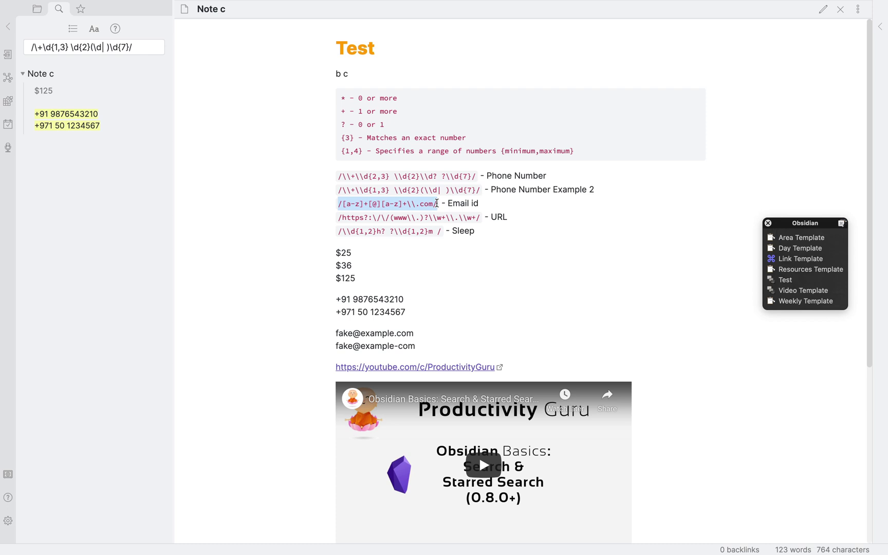
Search with the email regex, removing the extra backslash before .com.
left_click_drag(140, 46, 20, 28)
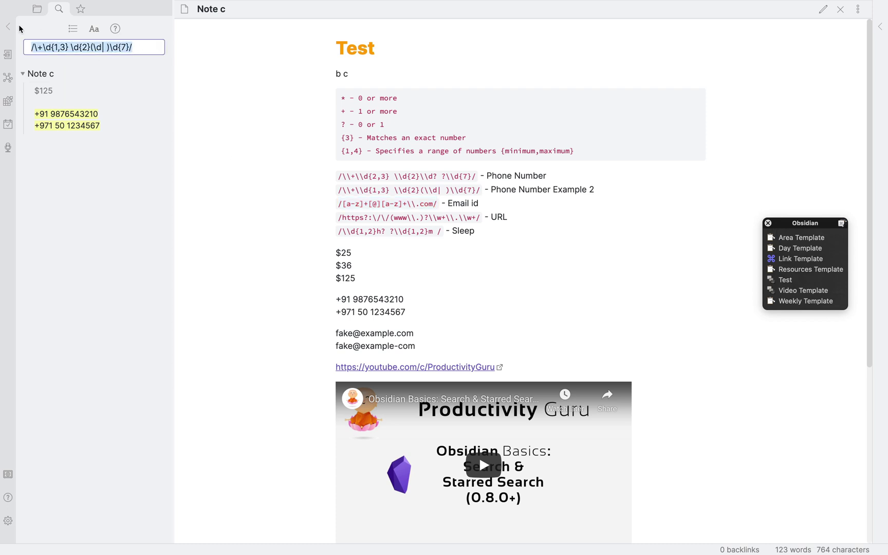
key("super+v")
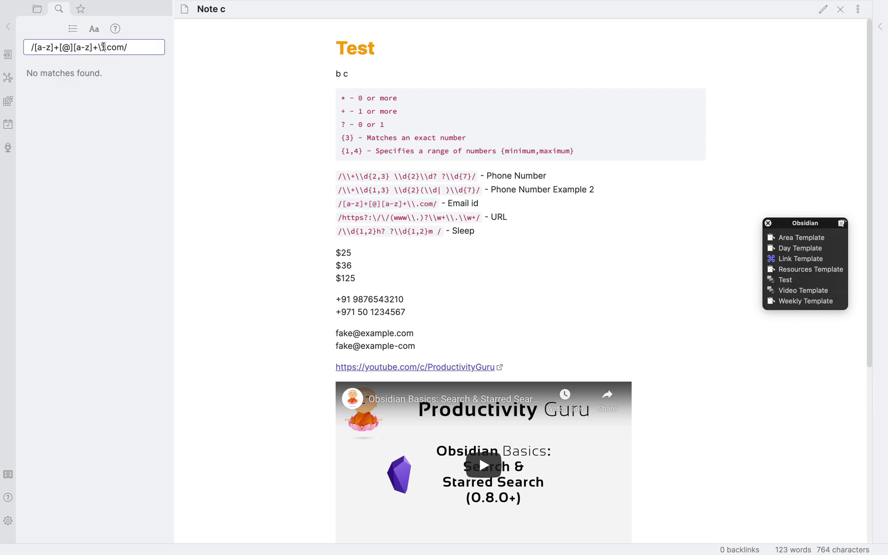
left_click(103, 46)
key("BackSpace")
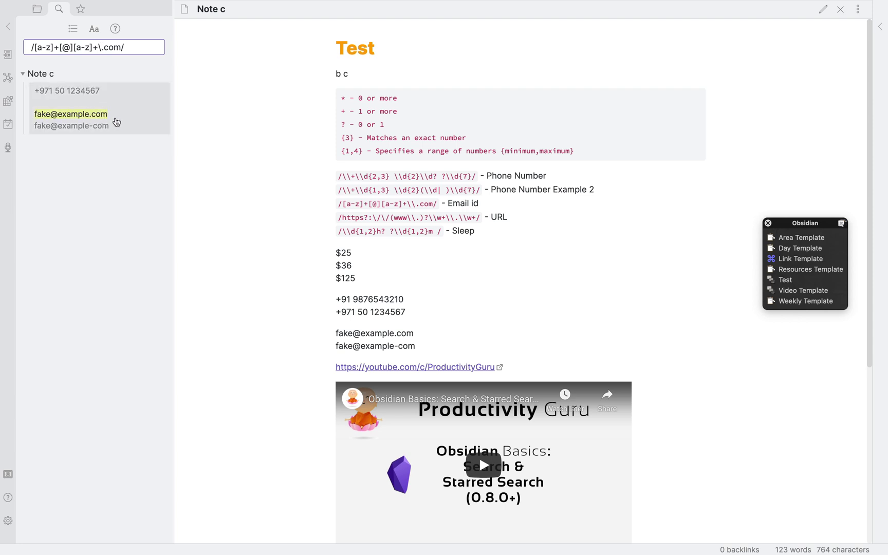
Search with the note's URL regex, reduced to single backslashes so web links in three notes match.
left_click_drag(480, 217, 338, 217)
key("ctrl+c")
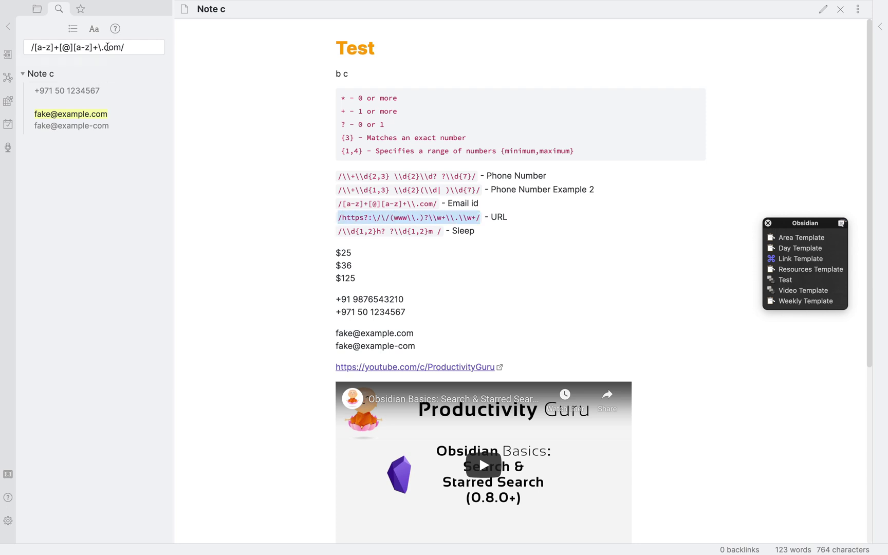
triple_click(131, 47)
key("ctrl+v")
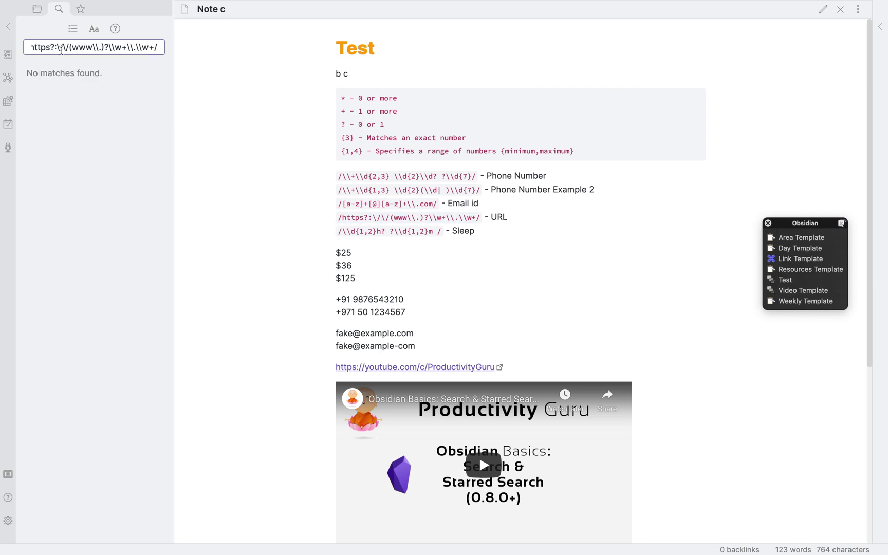
left_click(97, 48)
key("BackSpace")
left_click(128, 52)
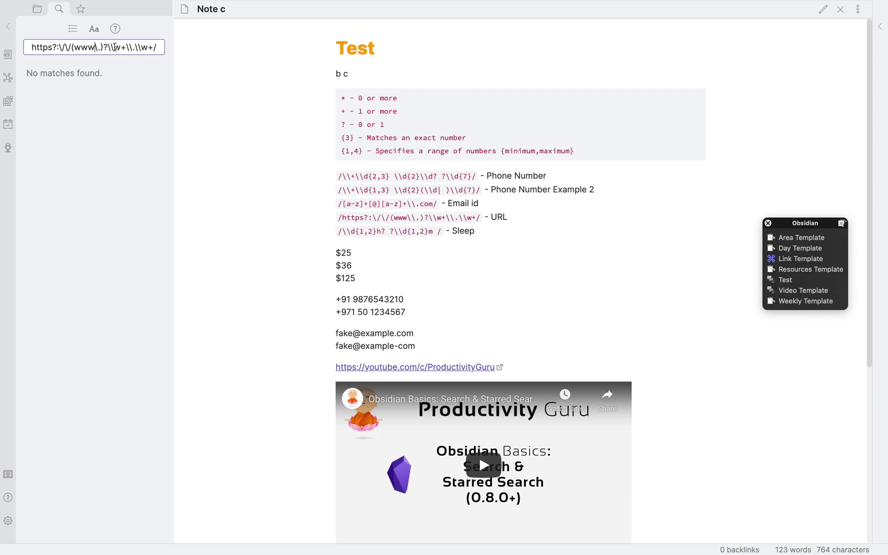
key("BackSpace")
key("Left")
key("Left")
key("Left")
key("BackSpace")
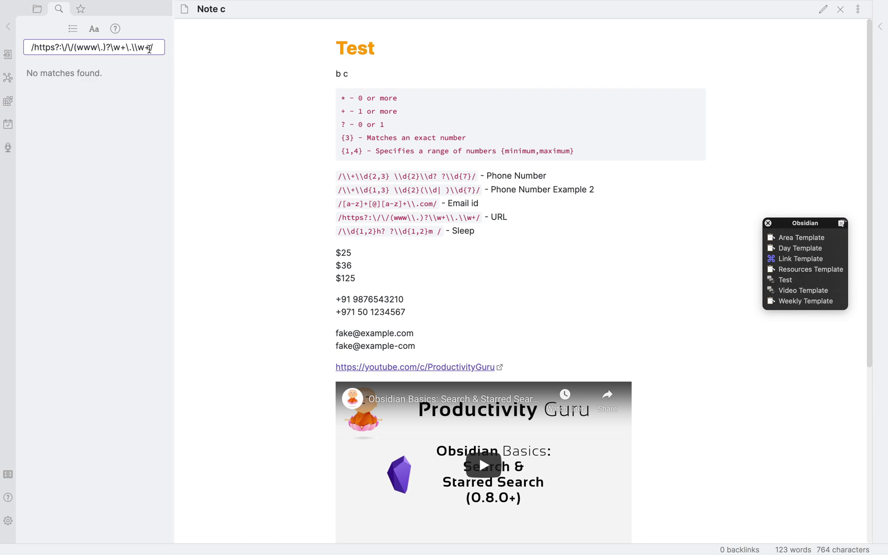
key("Right")
key("Right")
key("BackSpace")
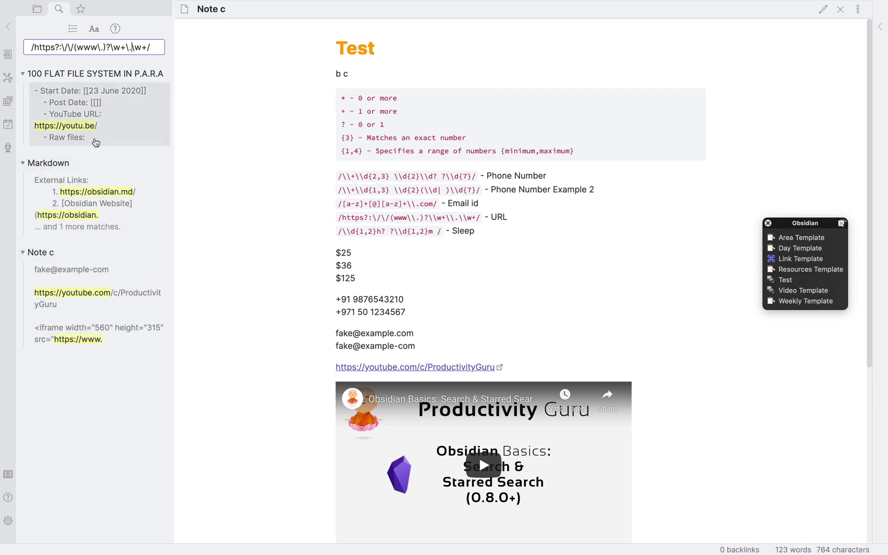
left_click_drag(337, 231, 440, 231)
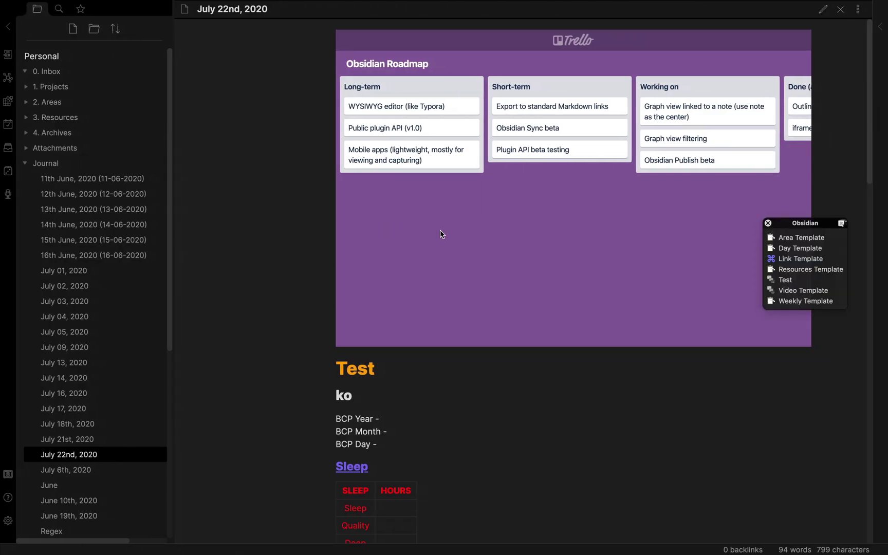
left_click(58, 9)
left_click(125, 48)
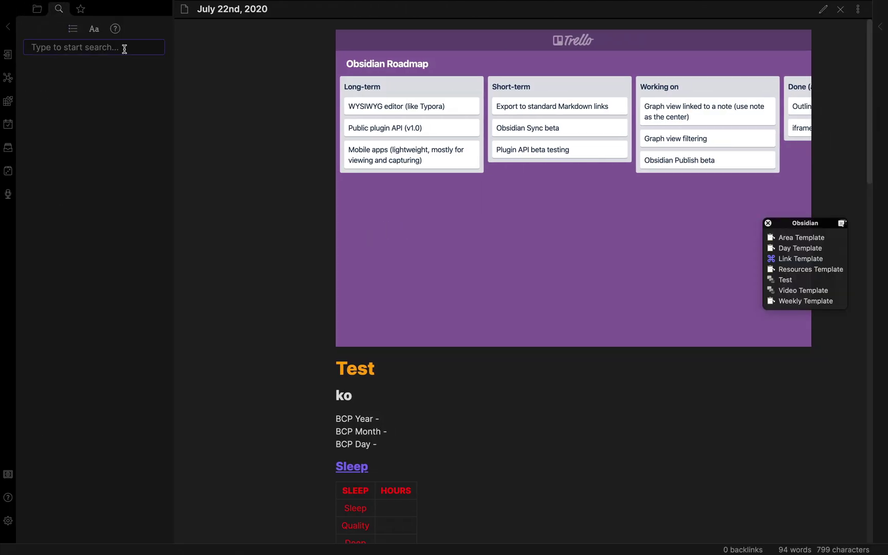
key("super+v")
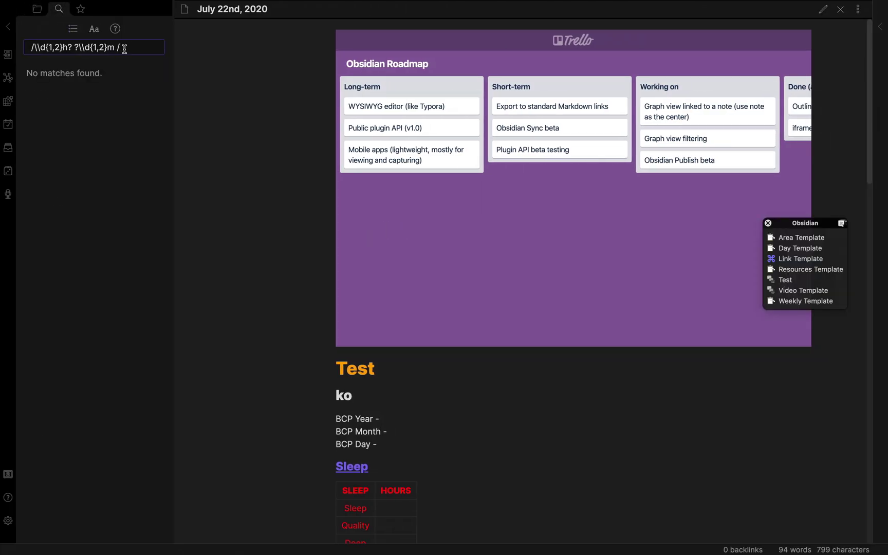
left_click(40, 47)
key("BackSpace")
left_click(90, 54)
key("BackSpace")
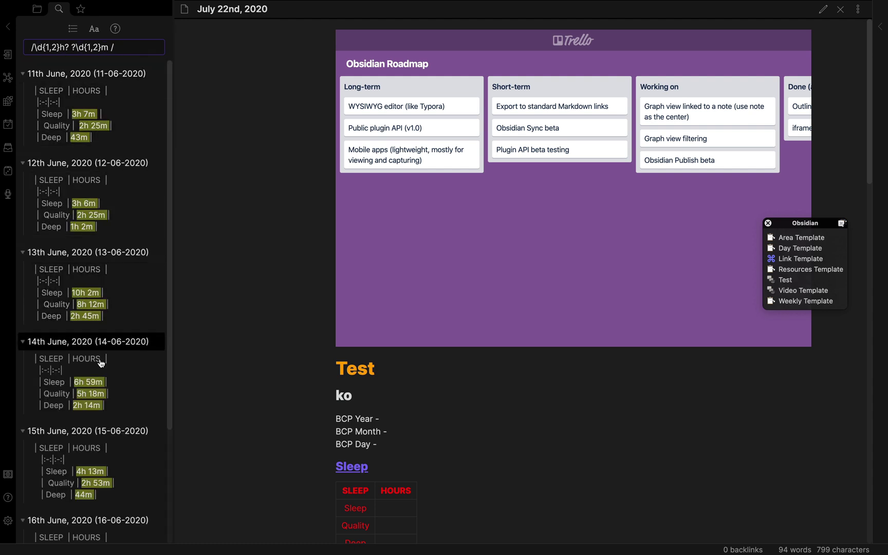
scroll(108, 401, "down", 2)
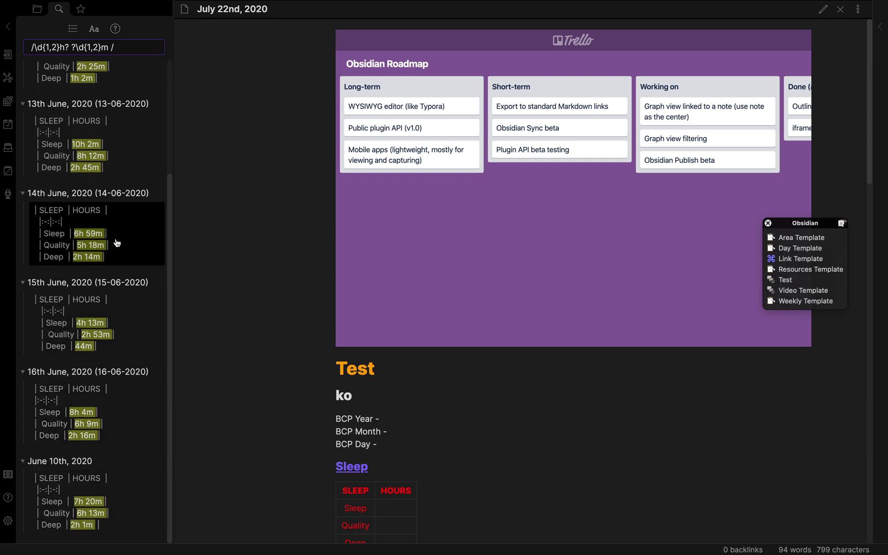
scroll(117, 236, "up", 2)
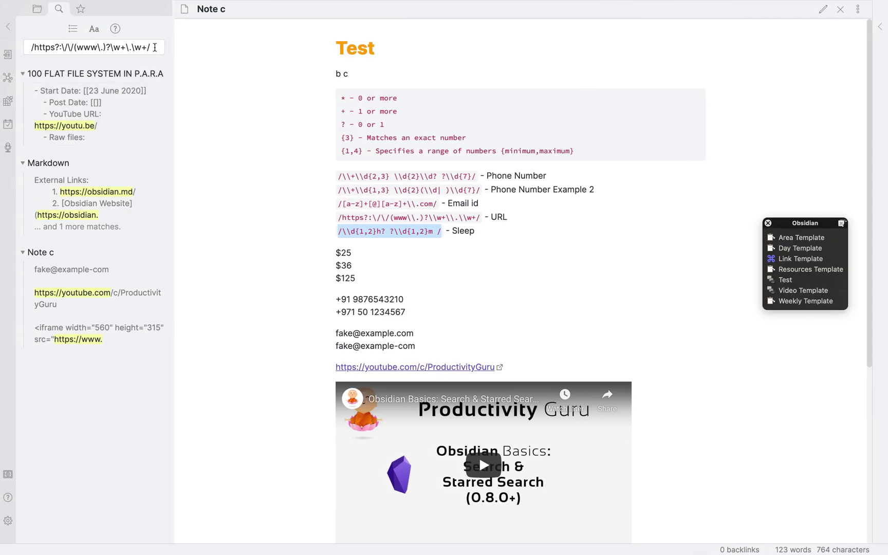
Search for /\bc/, then extend it to /\bchart/ for words starting with chart.
triple_click(155, 47)
key("BackSpace")
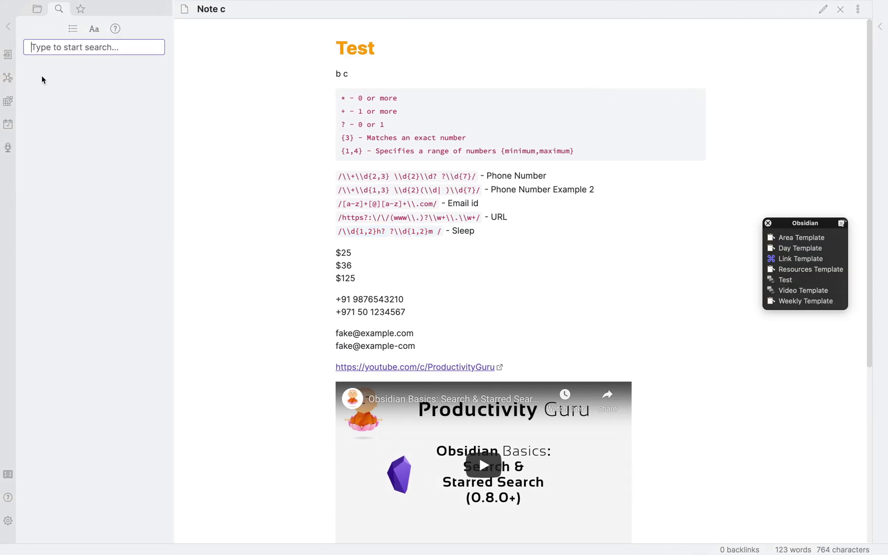
type("//")
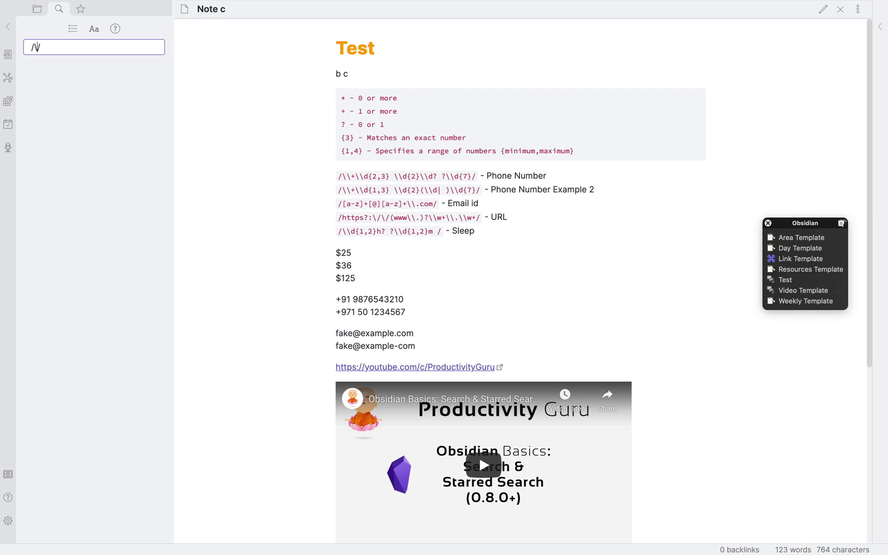
type("\\b")
type("c")
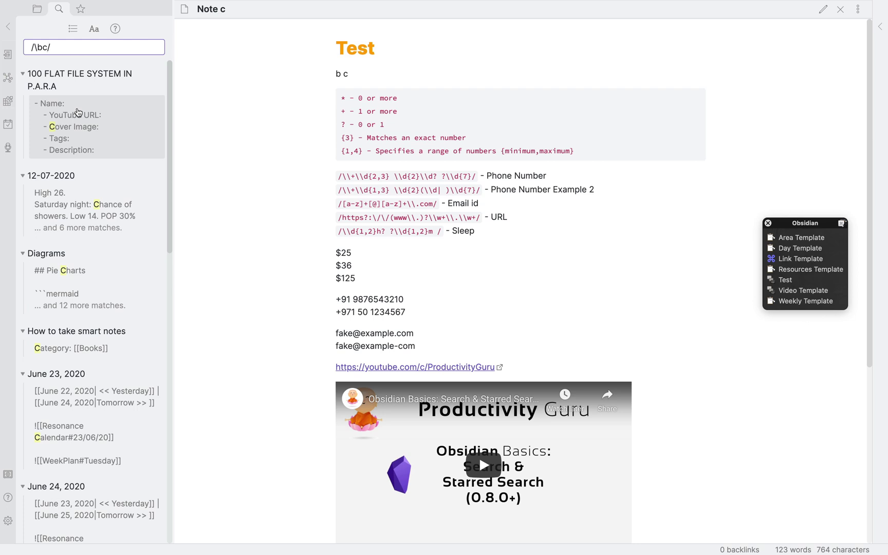
type("hart")
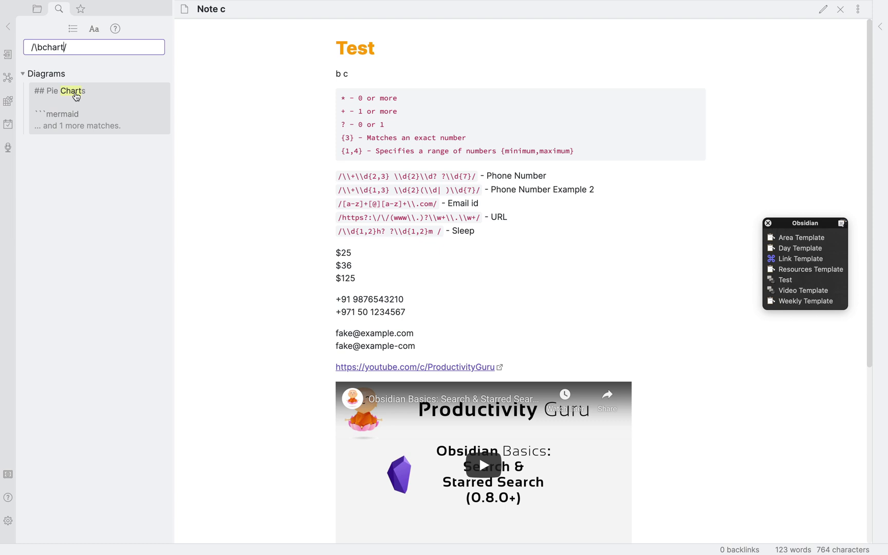
Change the query to /\Bc/ and scroll through the mid-word c matches.
left_click_drag(64, 48, 46, 51)
key("BackSpace")
key("Left")
key("BackSpace")
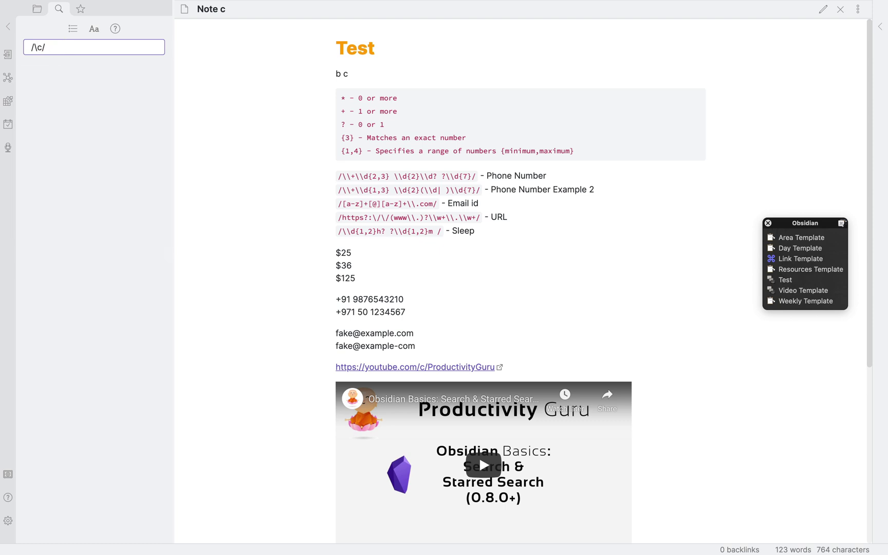
type("B")
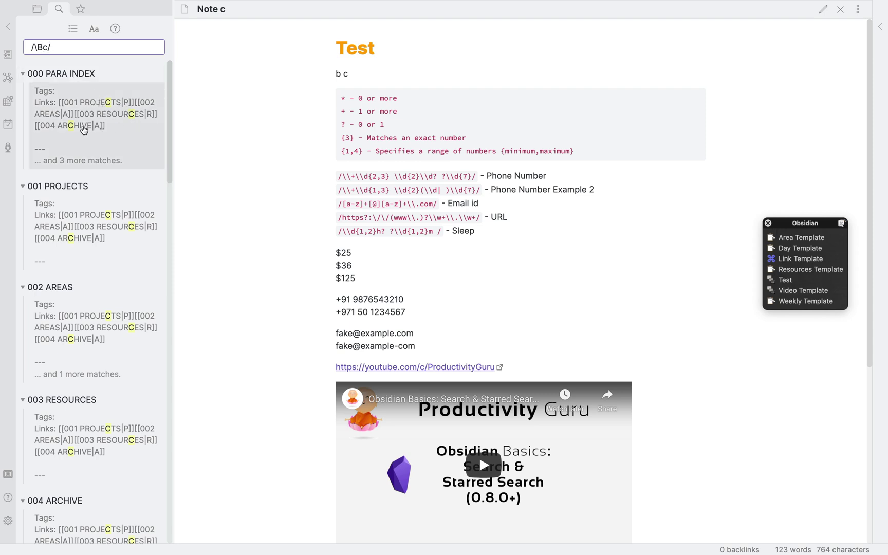
scroll(122, 349, "down", 4)
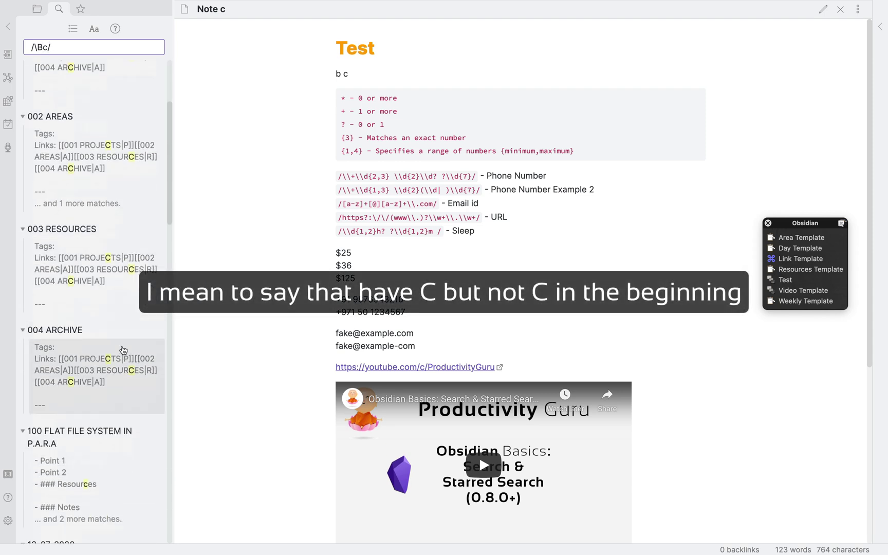
scroll(123, 350, "down", 7)
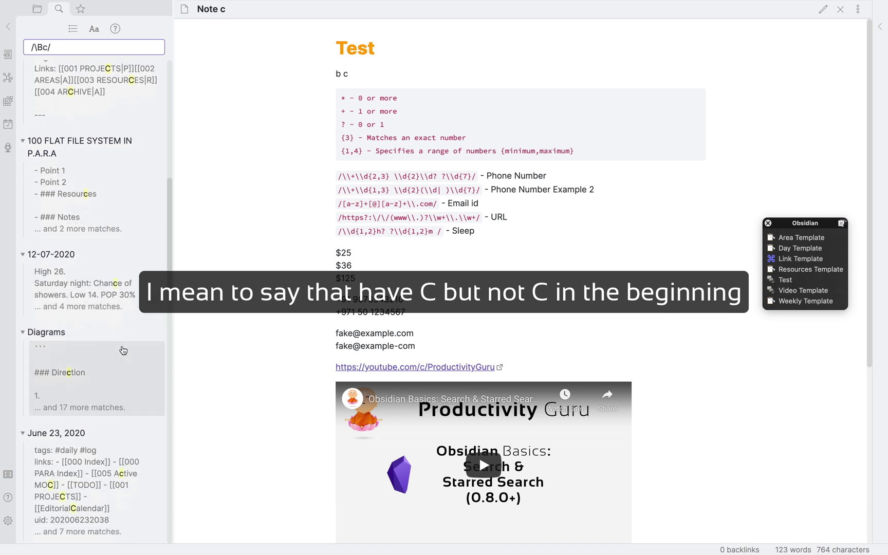
scroll(122, 364, "down", 3)
scroll(124, 374, "up", 15)
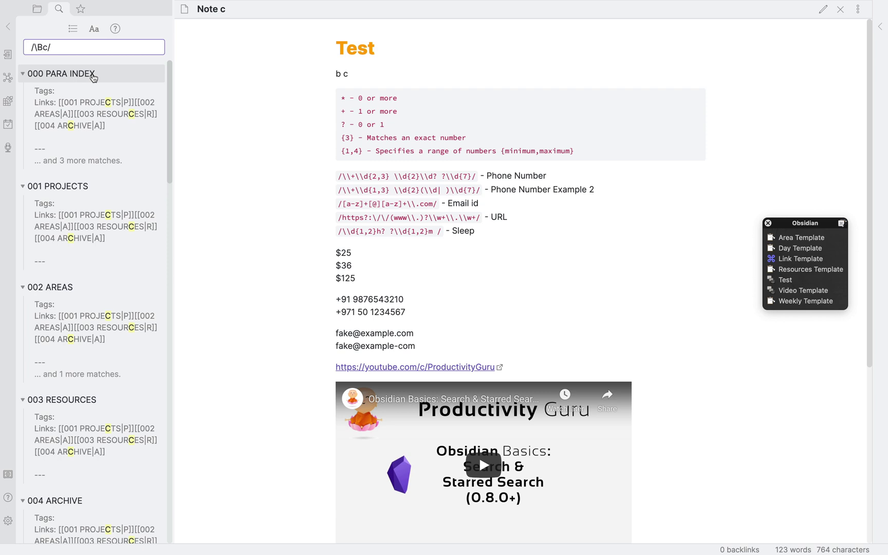
Reduce the query to just the /^/ anchor.
left_click_drag(44, 47, 35, 47)
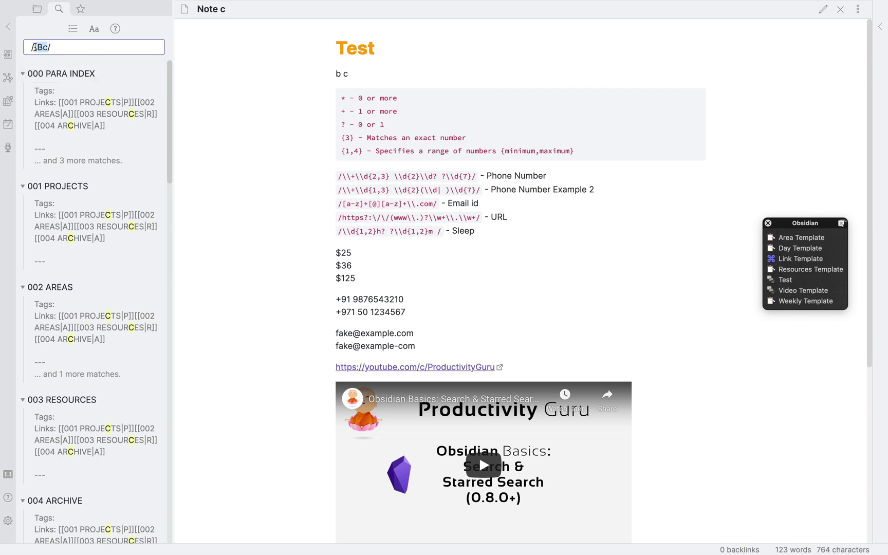
key("BackSpace")
type("^")
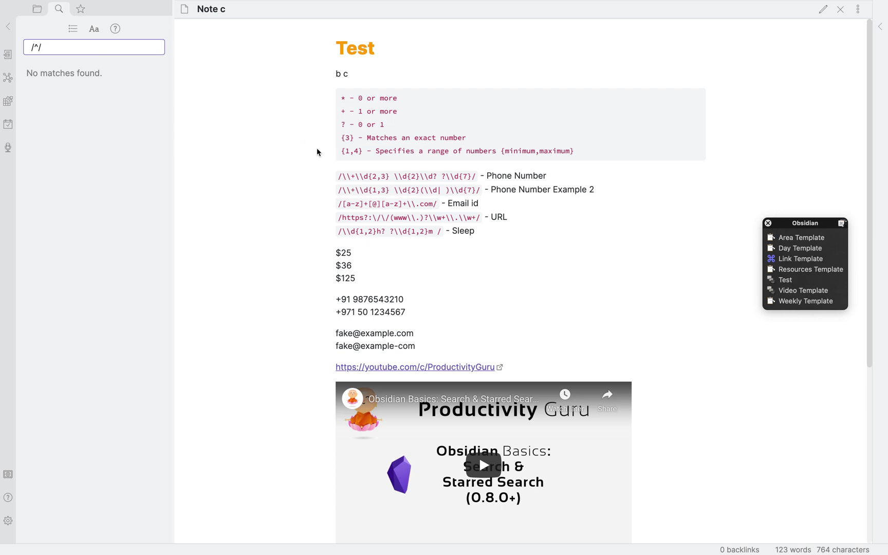
Replace the search query with the URL regex copied from Note c.
left_click_drag(338, 217, 479, 220)
key("super+c")
left_click(74, 49)
key("super+a")
key("super+v")
Fix it to /^https?:\/\/(www\.)?\w+\.\w+/ so only line-starting URLs match.
left_click(94, 48)
key("BackSpace")
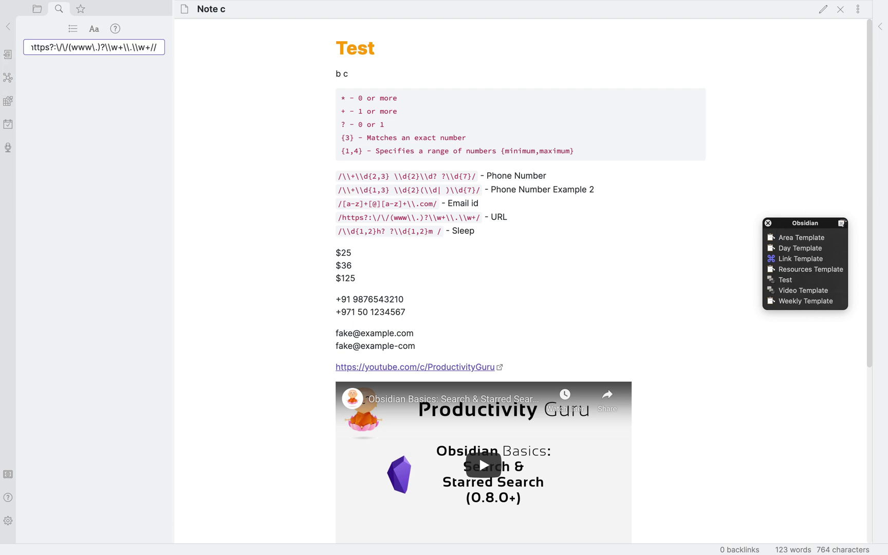
left_click(112, 47)
key("BackSpace")
left_click(128, 48)
key("BackSpace")
left_click(138, 48)
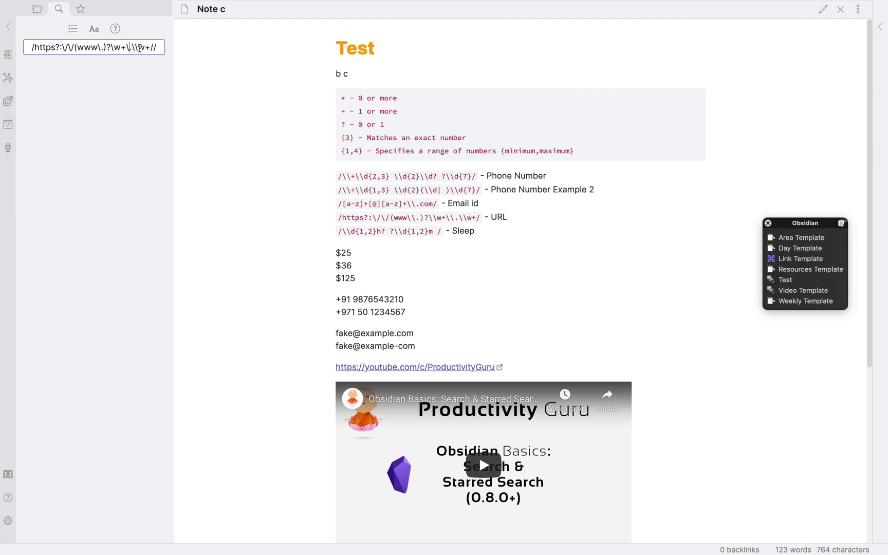
key("BackSpace")
left_click(157, 48)
key("BackSpace")
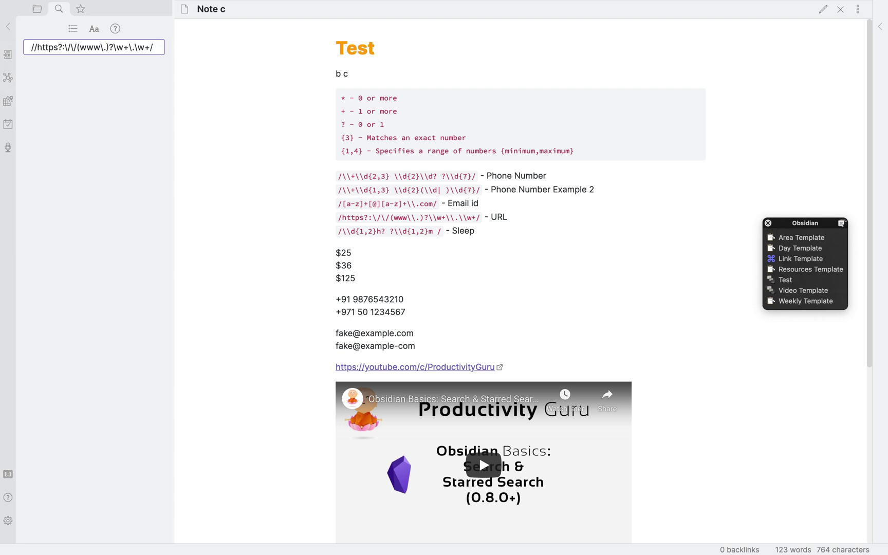
left_click(33, 47)
key("BackSpace")
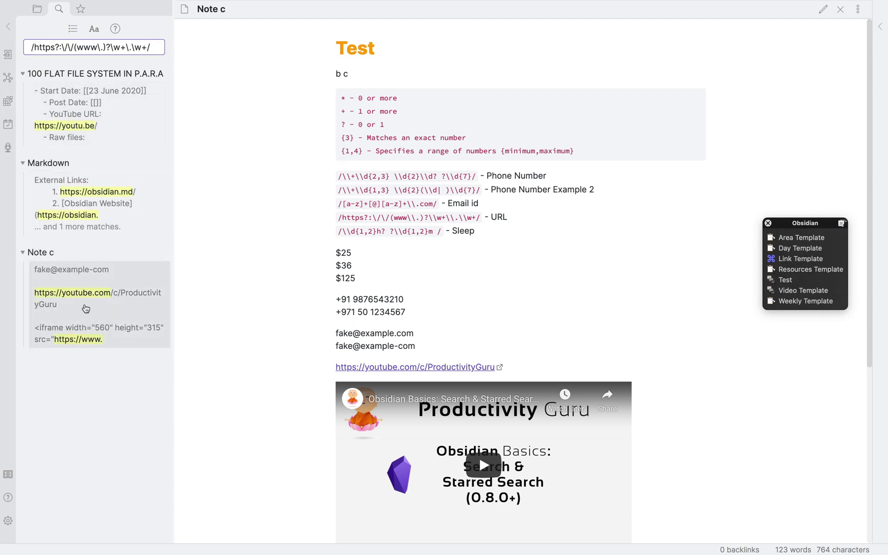
type("^")
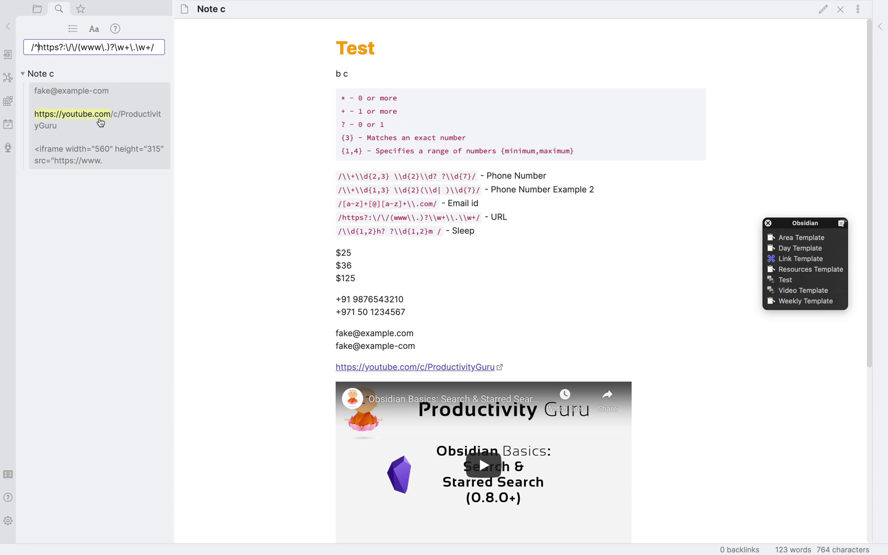
left_click_drag(157, 48, 15, 42)
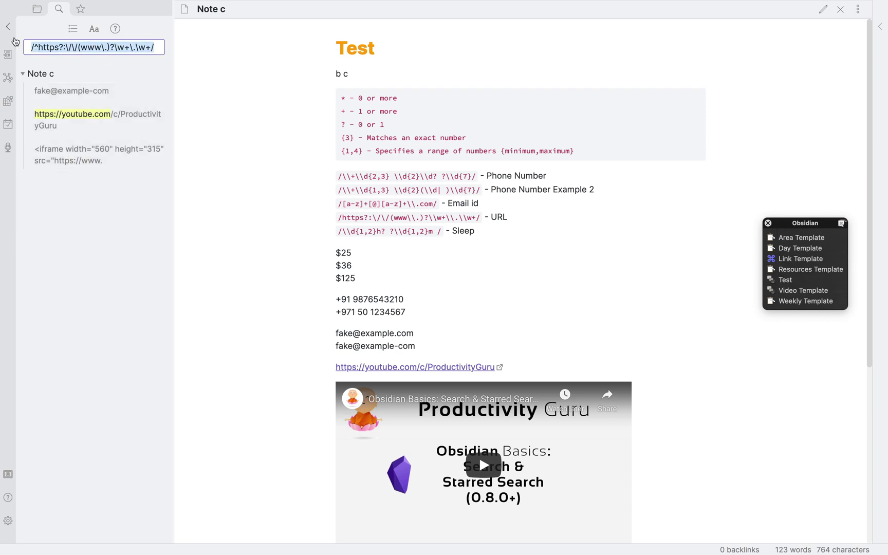
Search for data, then turn it into the regex /data$/ to match only at line ends.
type("data")
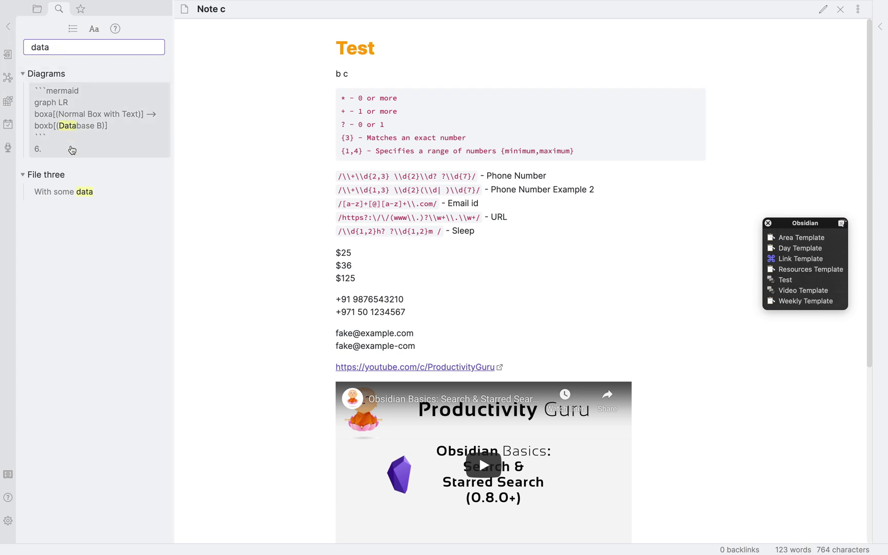
left_click(32, 47)
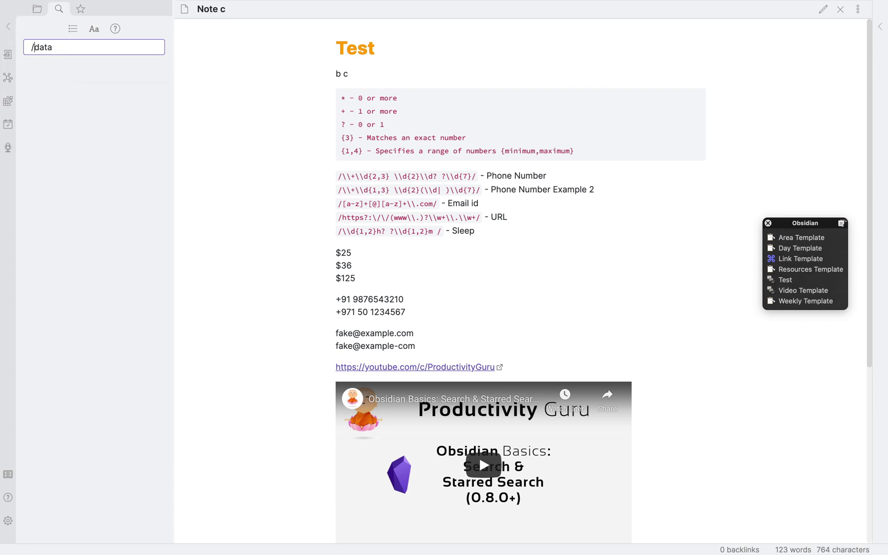
type("//$")
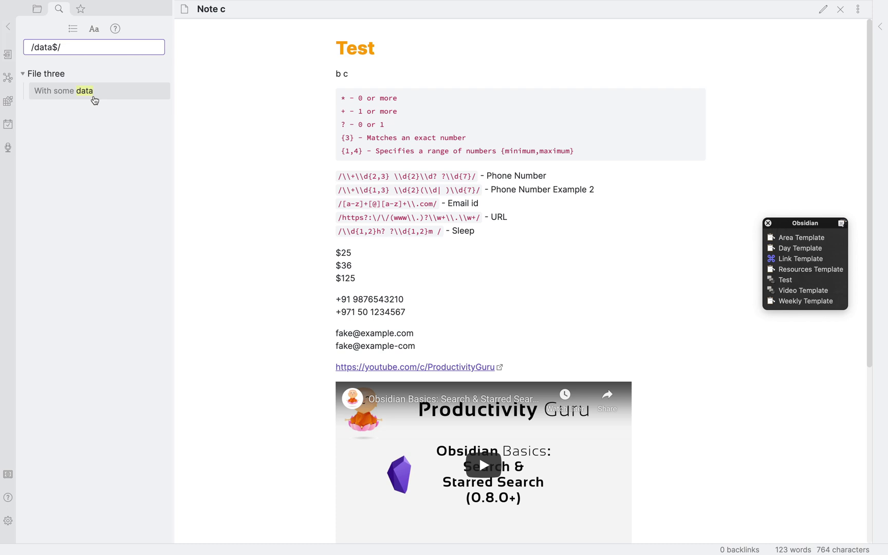
Play the embedded YouTube video in Note c and pause it at 0:04.
scroll(542, 317, "down", 5)
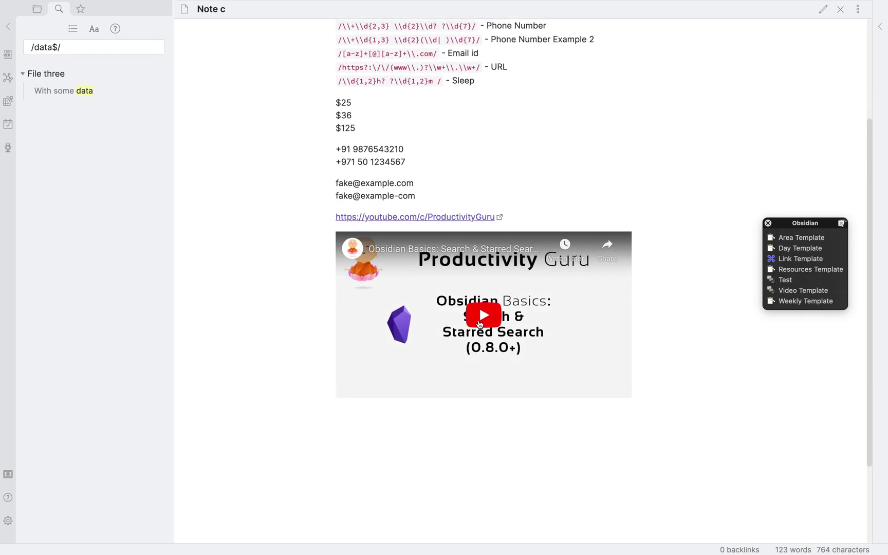
left_click(479, 323)
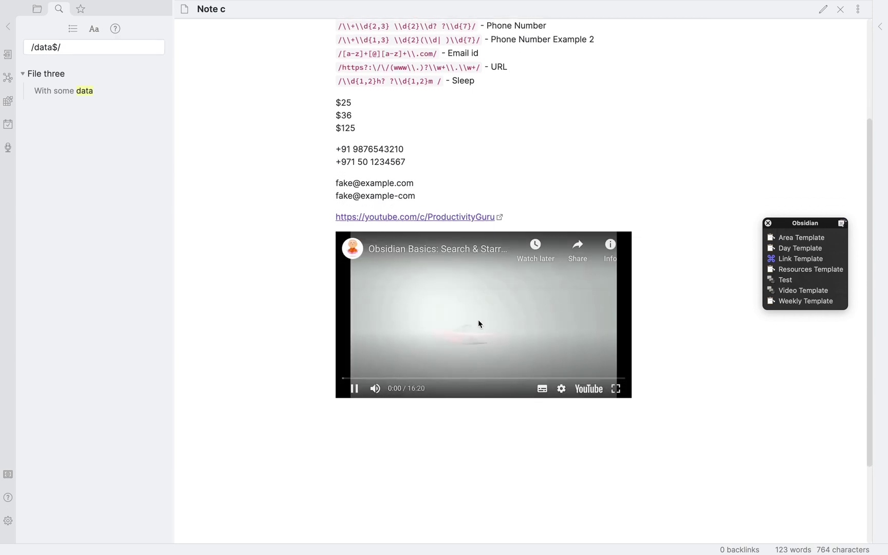
left_click(354, 389)
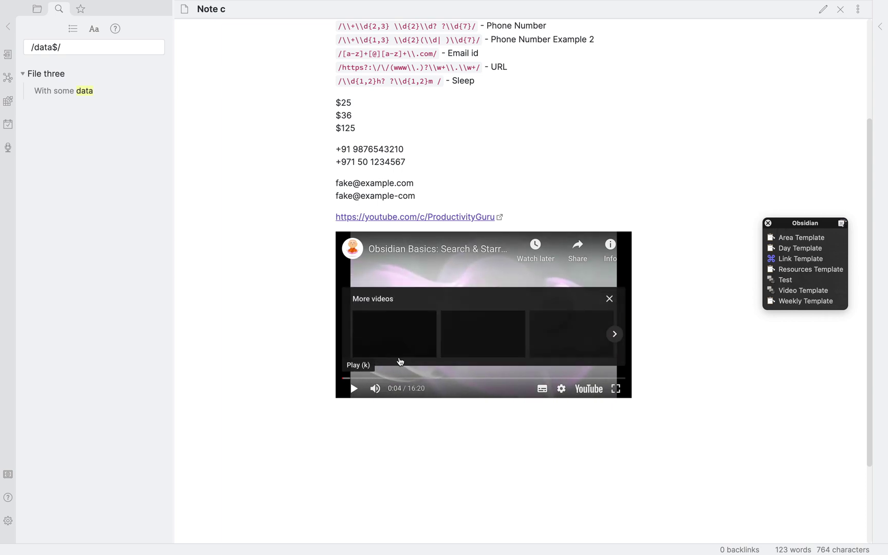
scroll(513, 193, "up", 3)
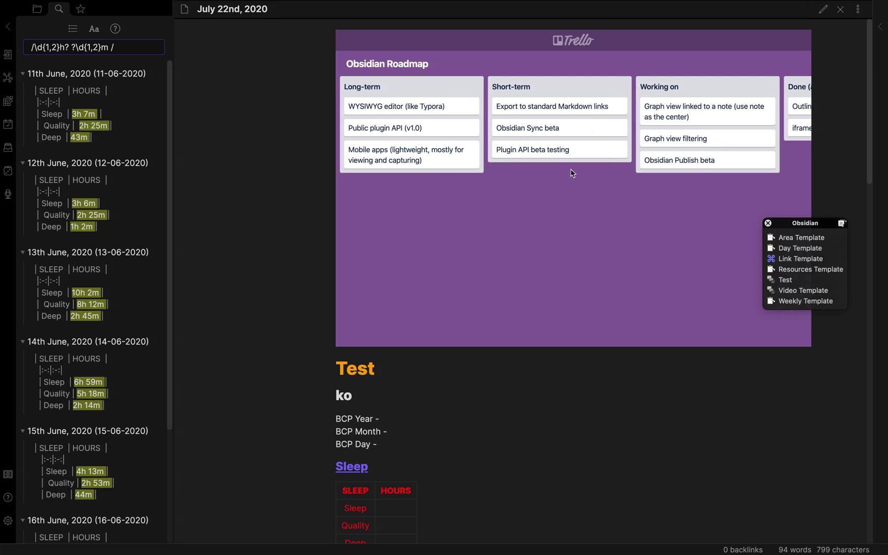
Scroll the Trello board to its Done and Shipped lists, then open the July 21st, 2020 daily note.
scroll(590, 178, "right", 1)
scroll(590, 178, "right", 5)
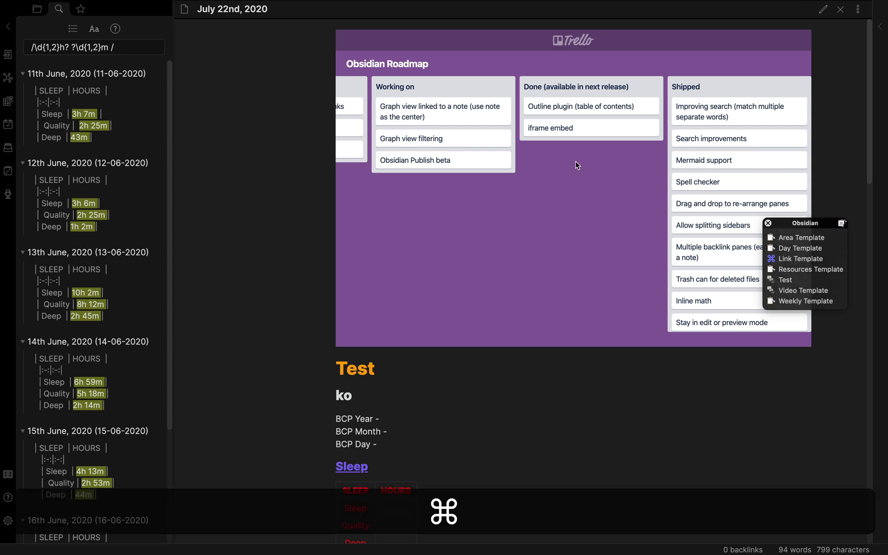
key("super+p")
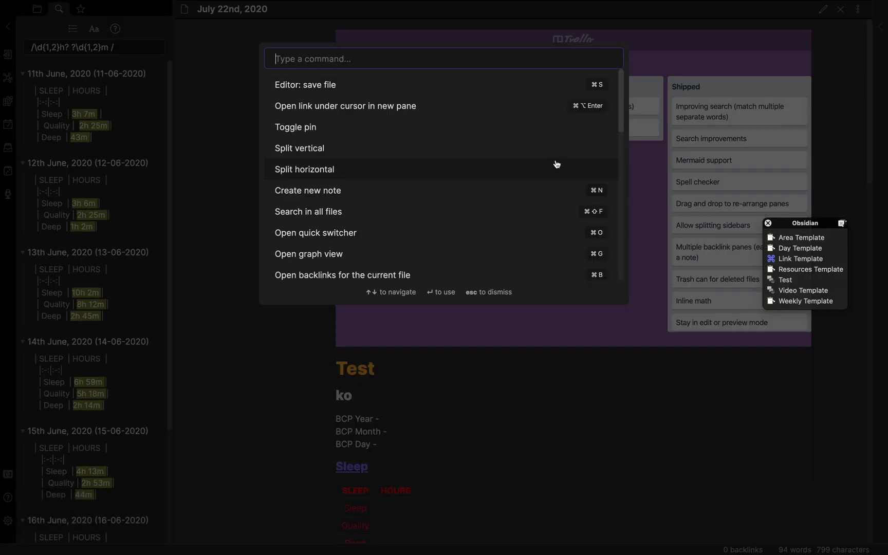
type("previou")
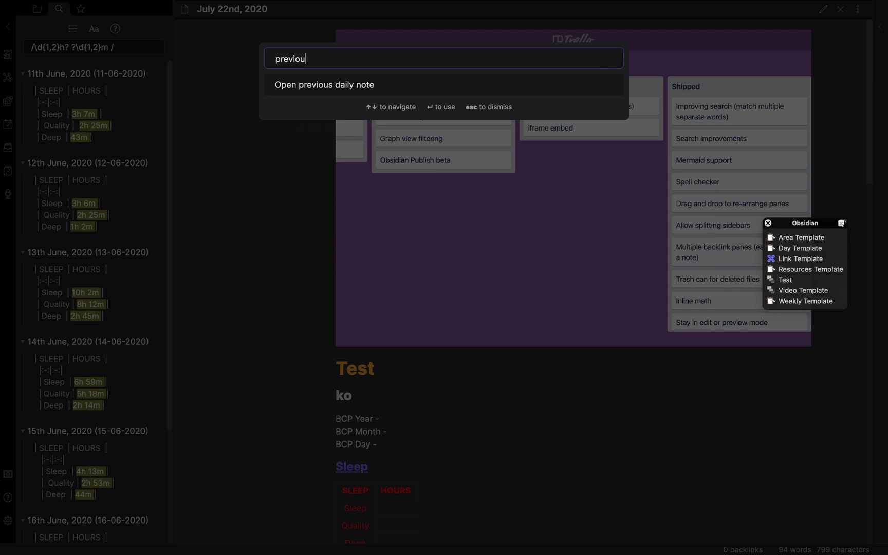
key("Return")
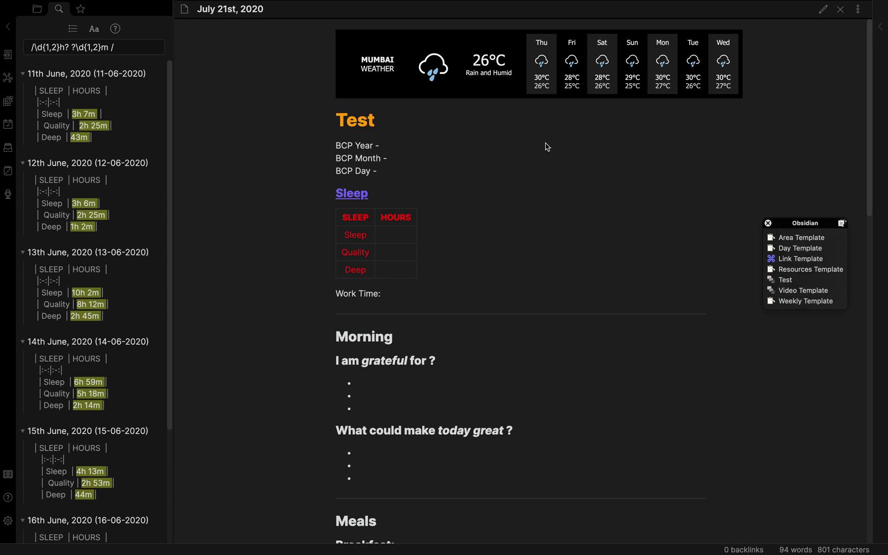
Go to the next daily note, July 22nd, 2020, via the command palette.
key("super+p")
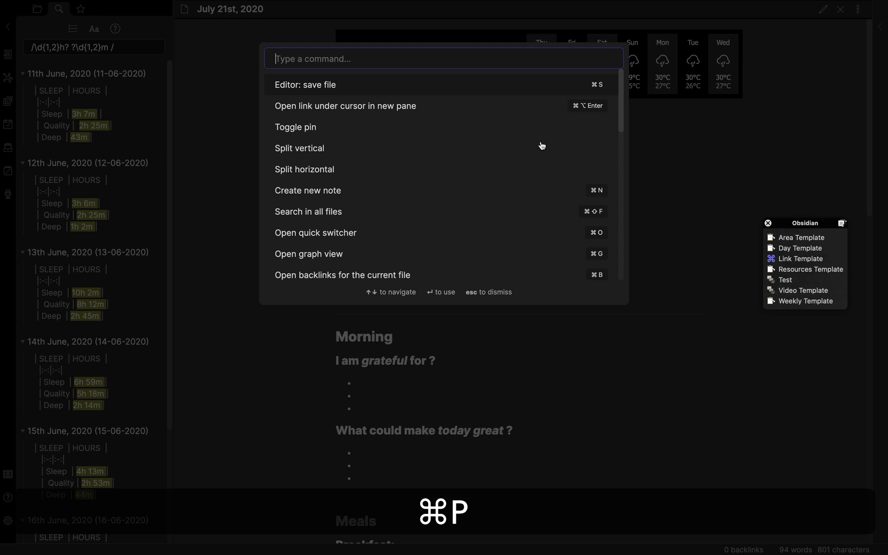
type("dai")
left_click(437, 85)
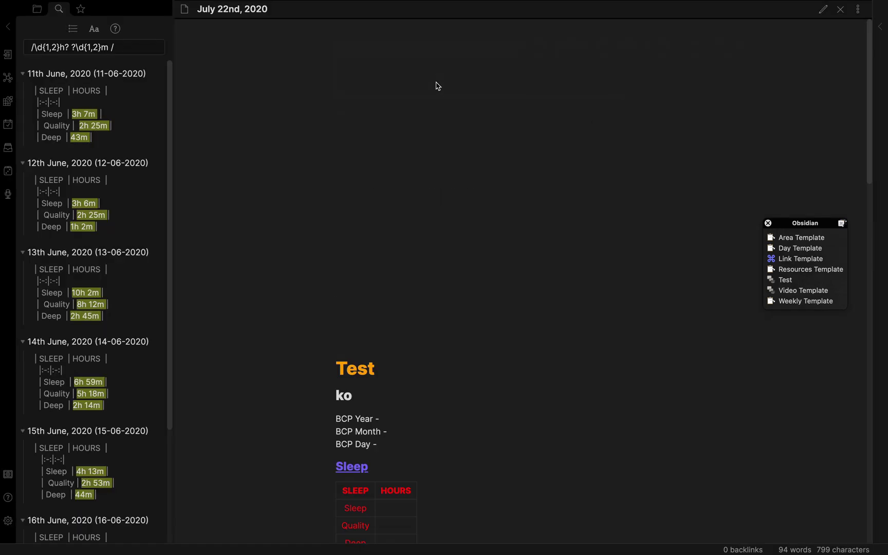
View the note's iframe and style markup in source mode, selecting the h1 style line, then return to preview.
key("super+e")
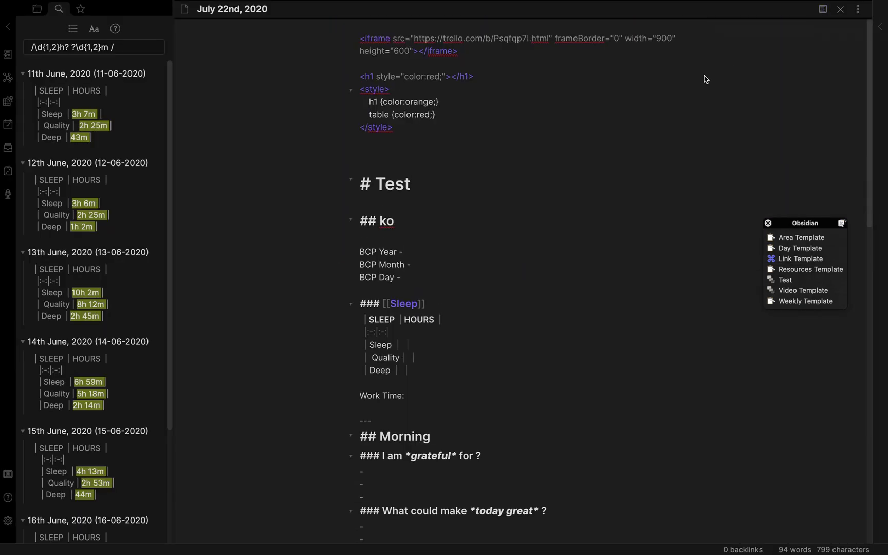
left_click_drag(362, 76, 479, 75)
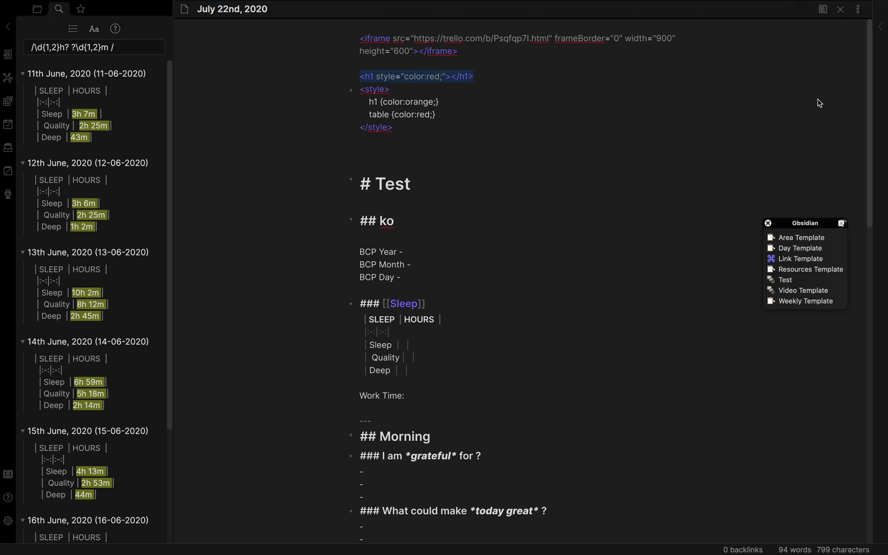
left_click(823, 9)
scroll(426, 396, "down", 3)
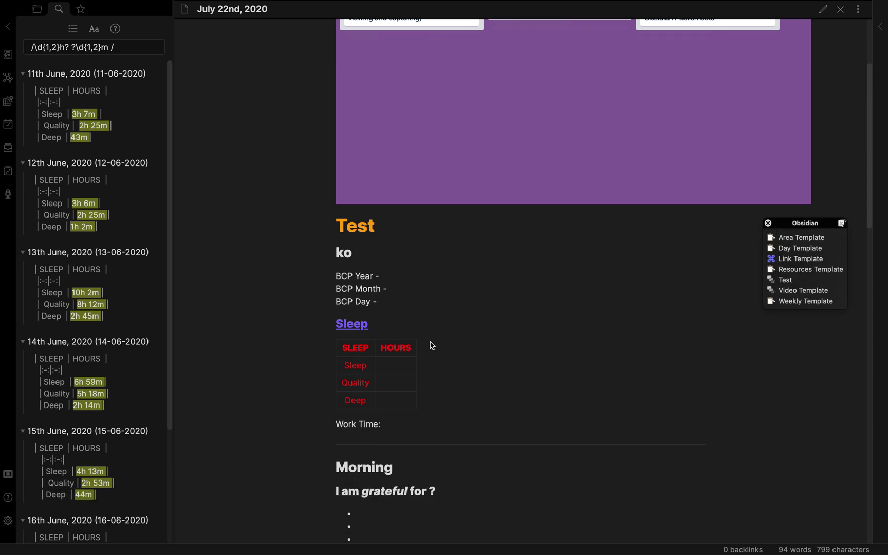
Show the file tree and bring up, then dismiss, the July 22nd, 2020 note's actions.
left_click(37, 8)
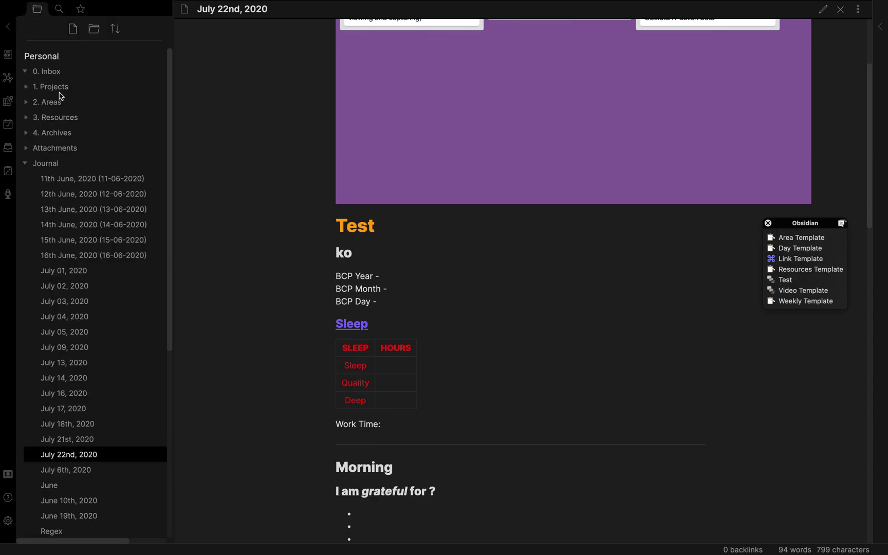
right_click(88, 460)
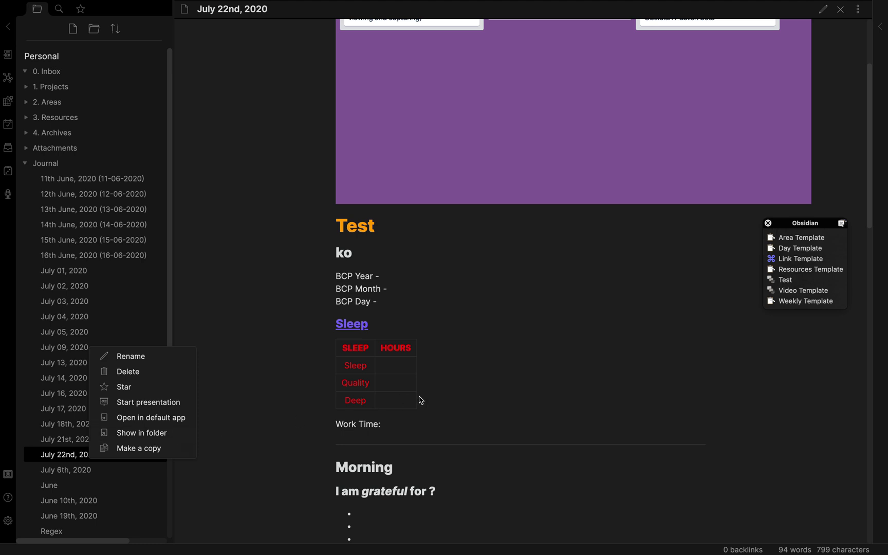
left_click(459, 388)
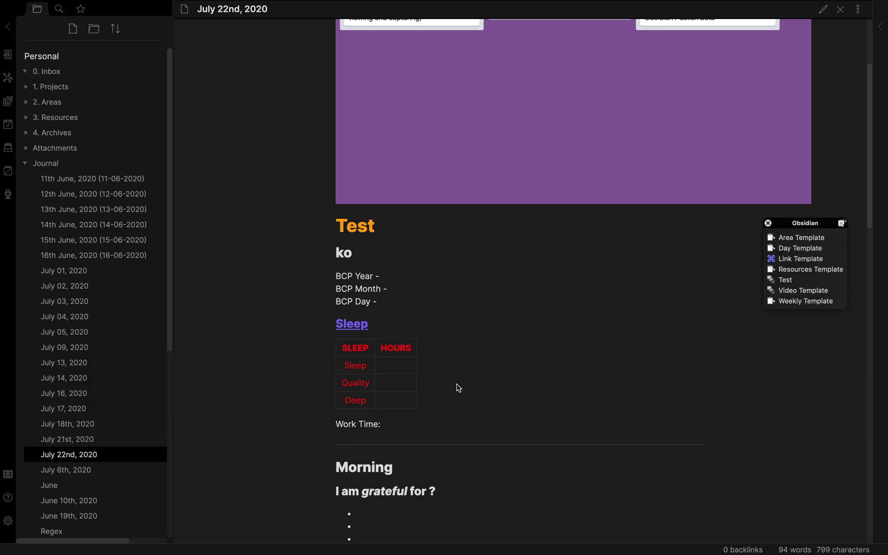
scroll(458, 388, "down", 15)
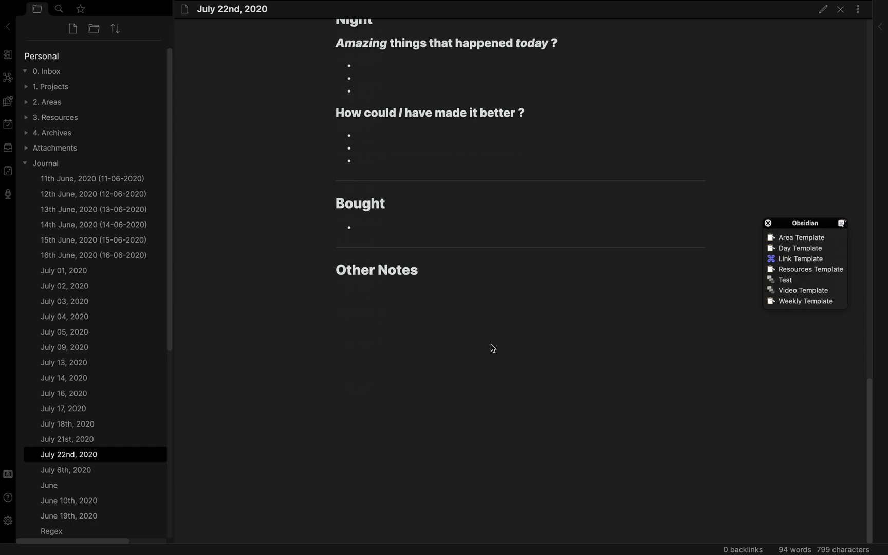
Open the graph view and zoom out until all linked-note clusters are visible.
left_click(6, 80)
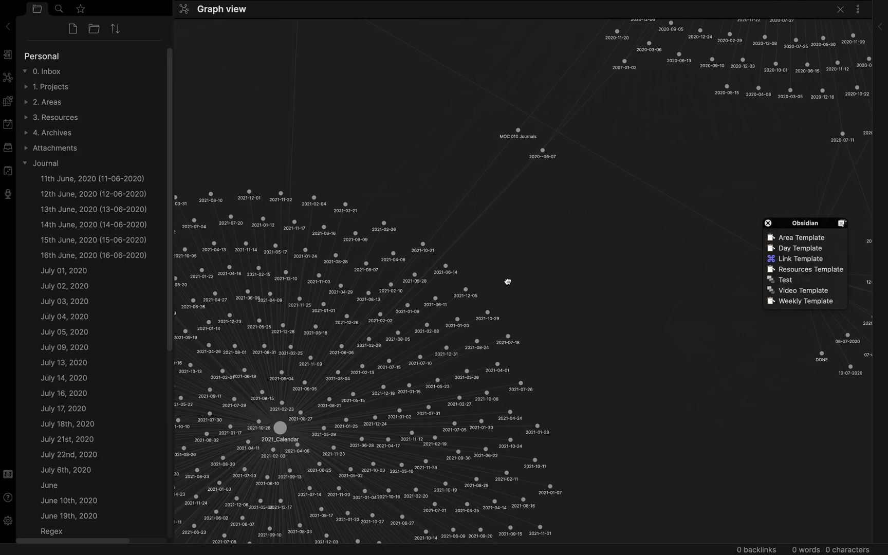
scroll(463, 333, "down", 5)
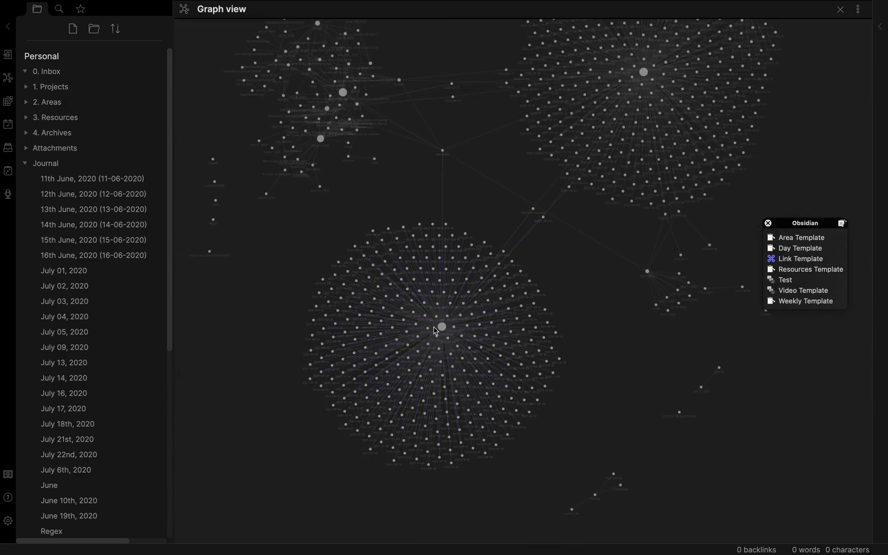
scroll(466, 345, "down", 3)
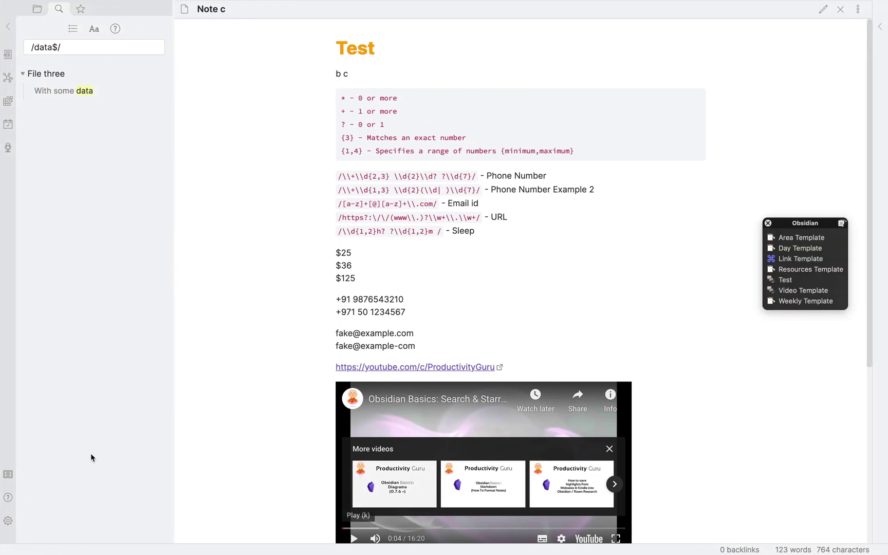
Turn on the core Outline plugin and show the outline in the right sidebar.
left_click(9, 519)
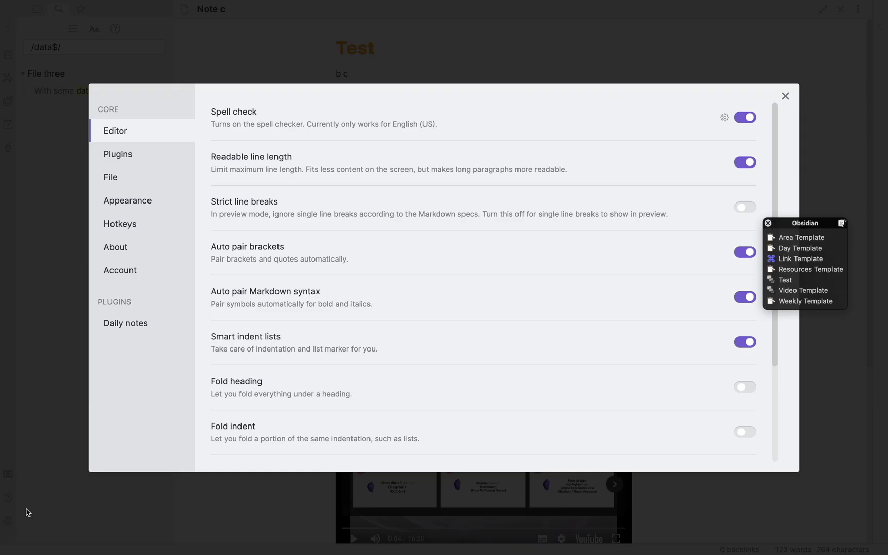
left_click(148, 155)
scroll(341, 291, "down", 1)
scroll(341, 291, "down", 7)
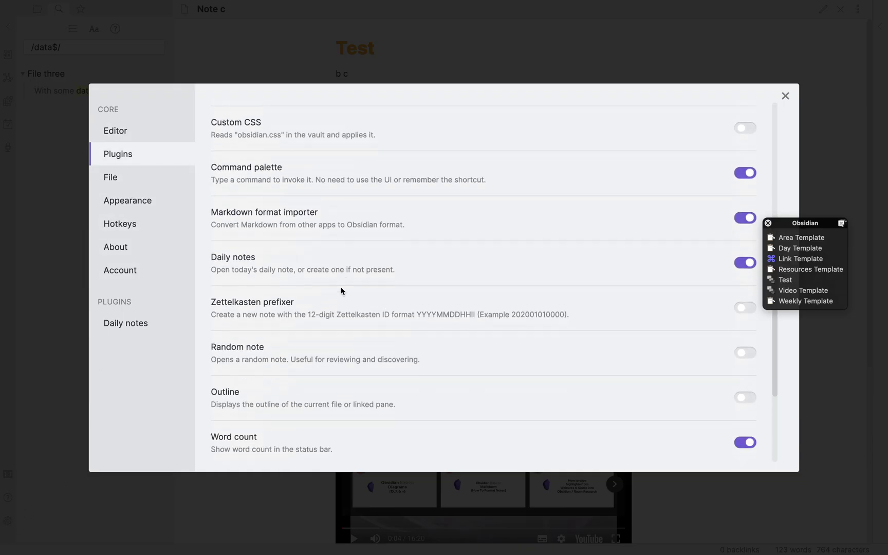
left_click(741, 383)
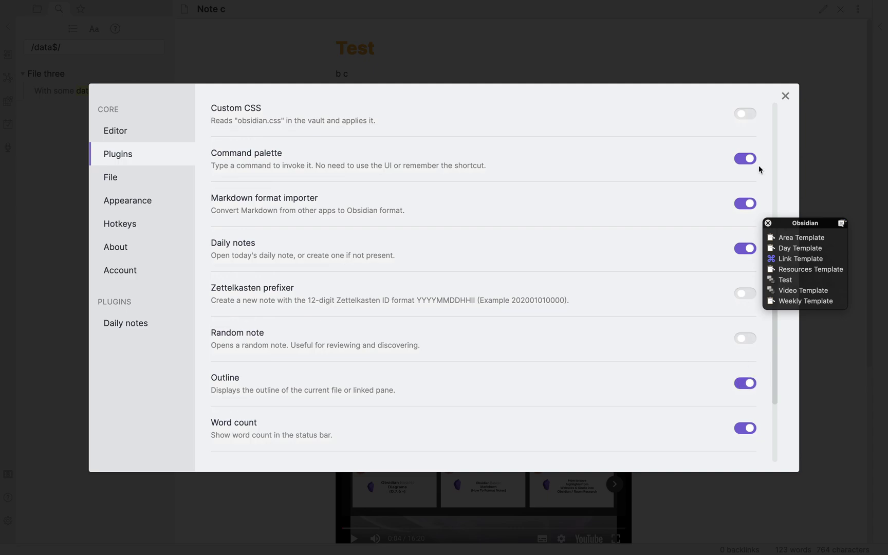
left_click(785, 98)
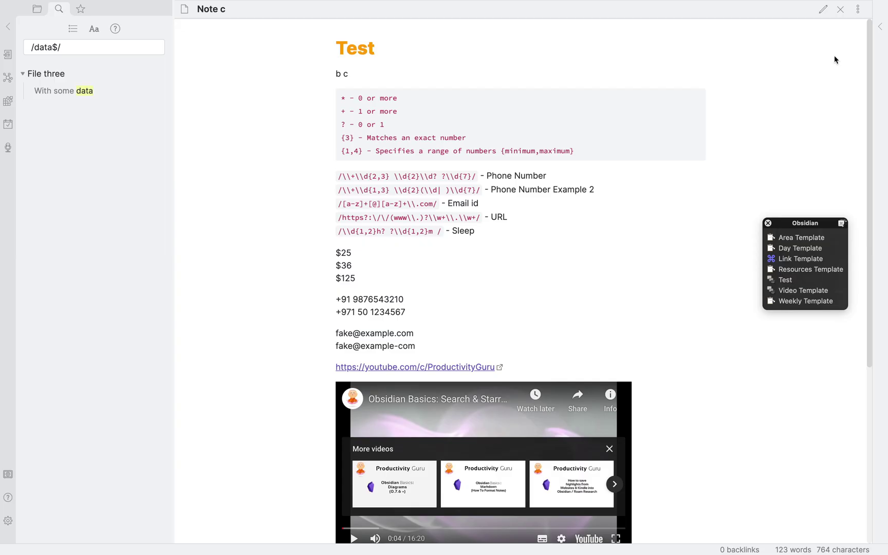
left_click(880, 27)
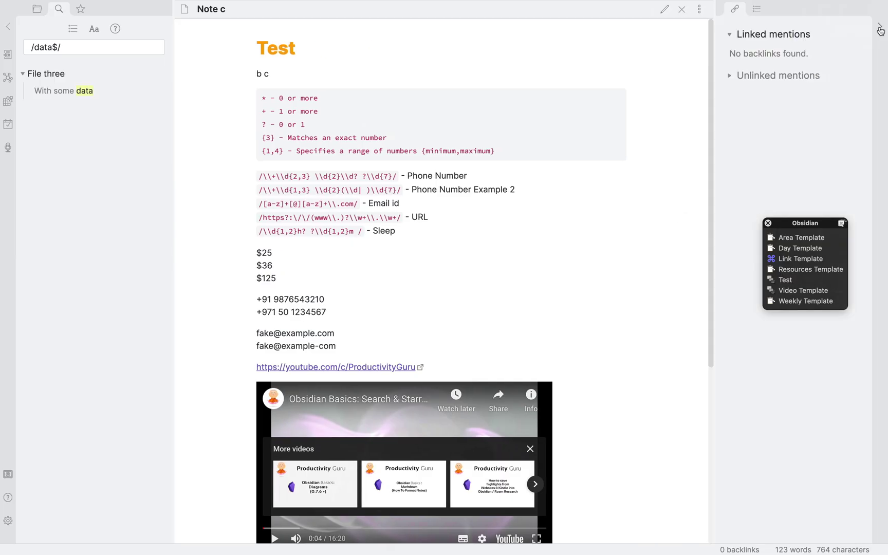
left_click(756, 9)
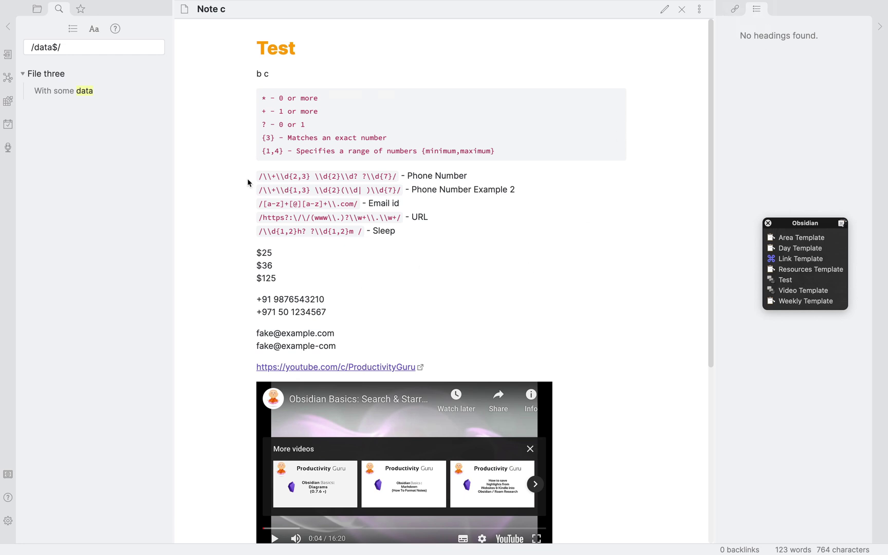
Open the Markdown note and display its outline in a separate pane.
left_click(37, 8)
left_click(81, 332)
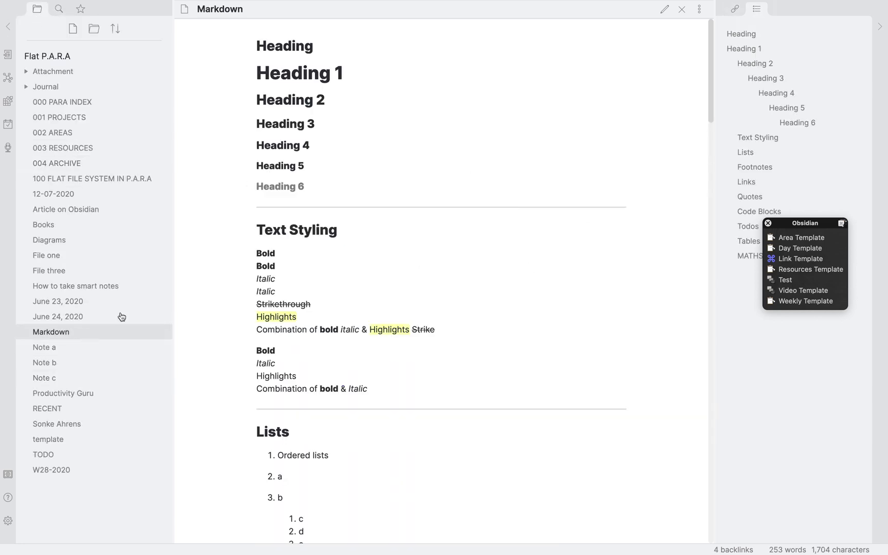
scroll(578, 300, "down", 3)
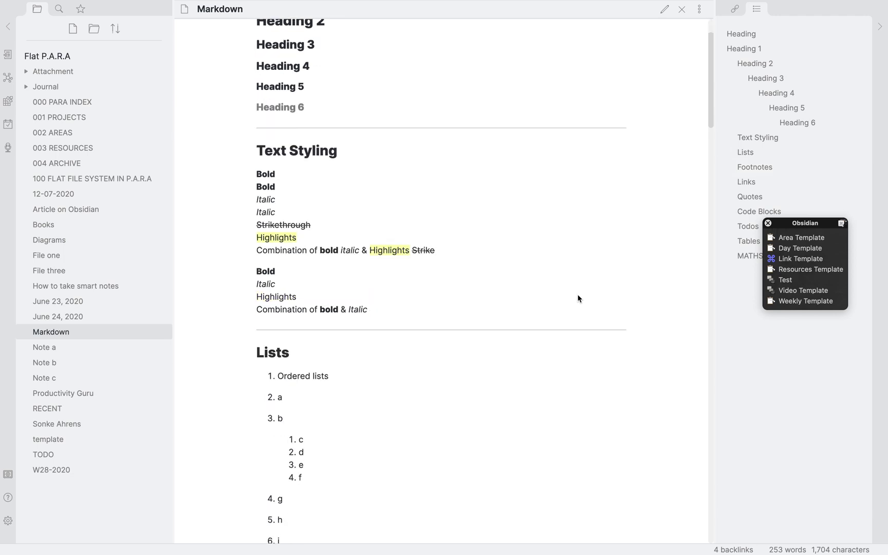
scroll(575, 290, "up", 3)
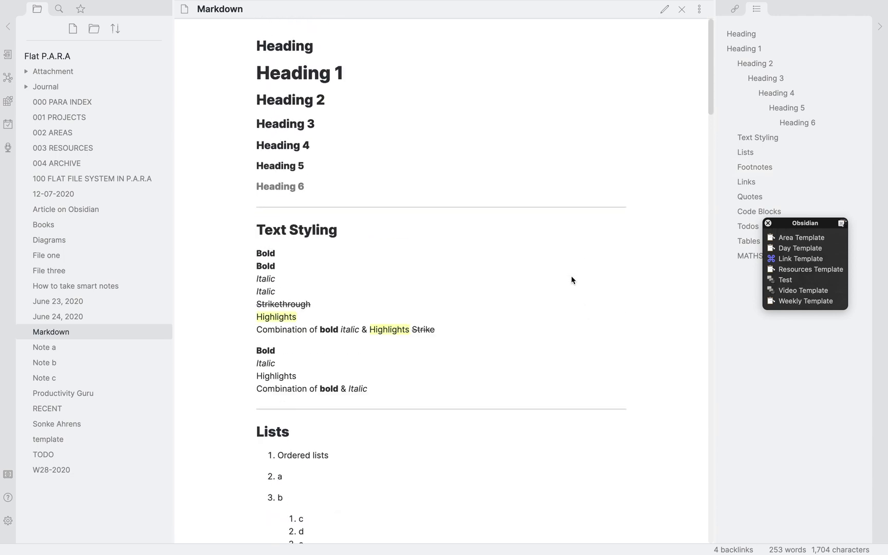
left_click(700, 9)
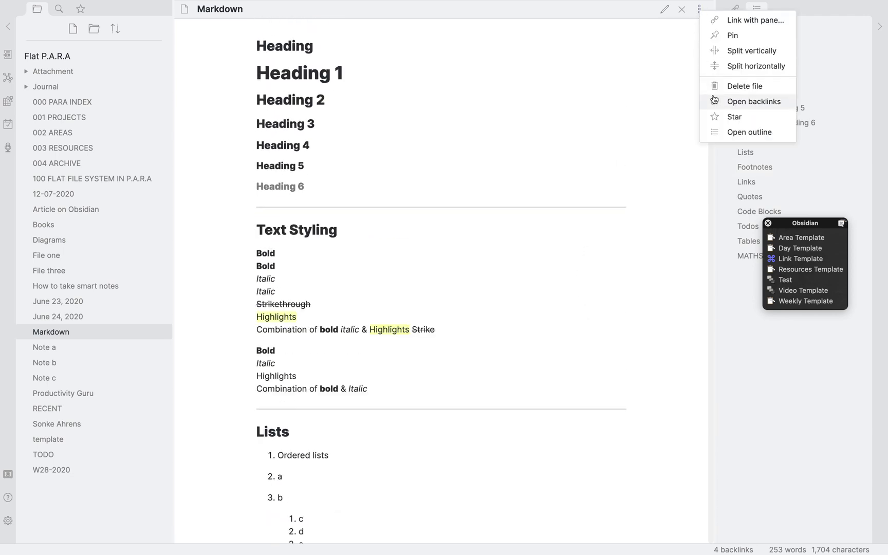
left_click(718, 130)
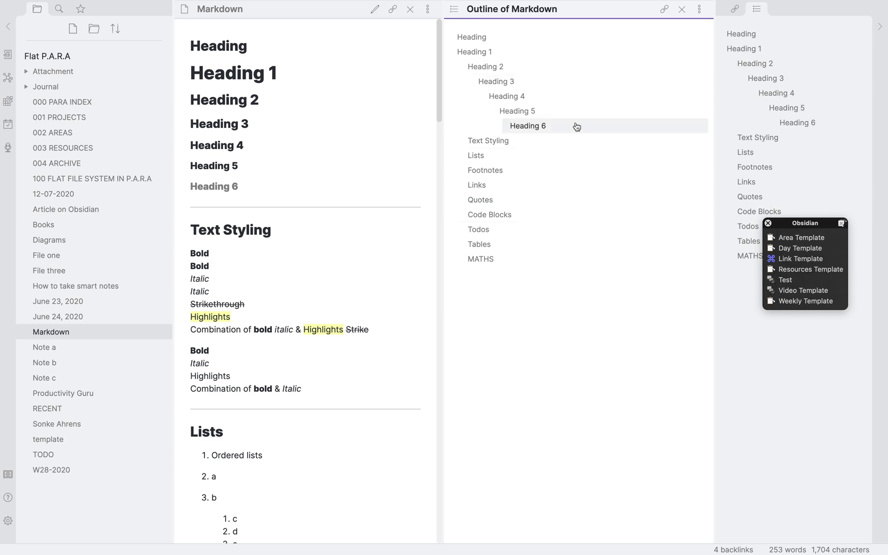